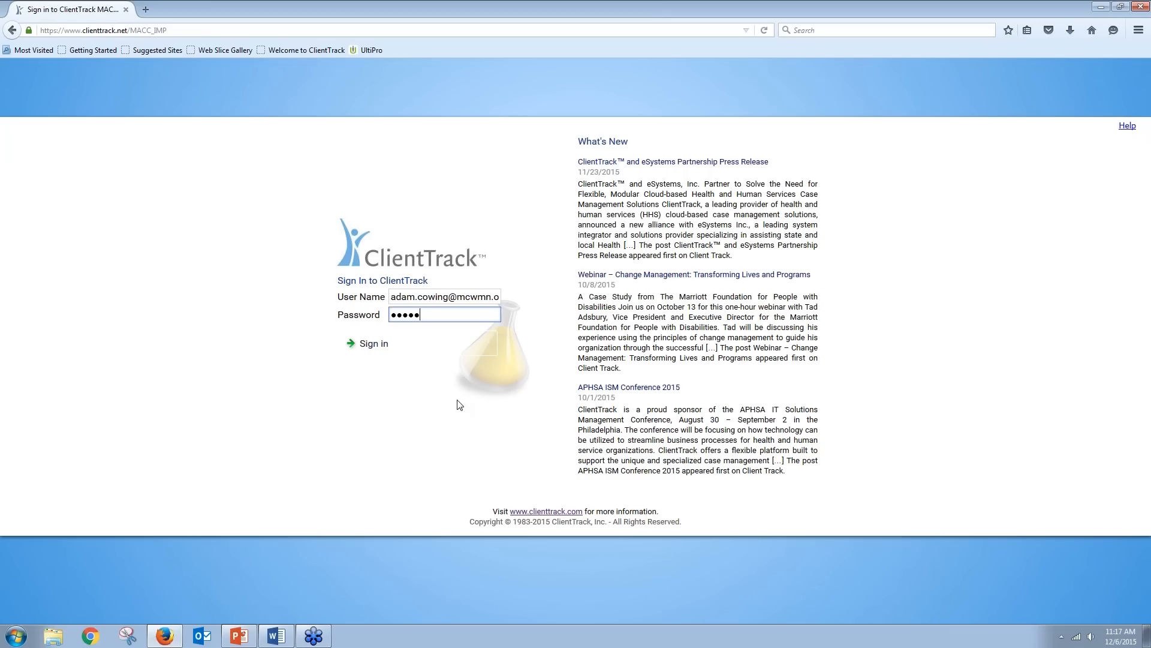
Sign in with the account password and accept the MCW Food Shelf workgroup, MACC CommonWealth organization and MCW location settings
type("******")
left_click(373, 343)
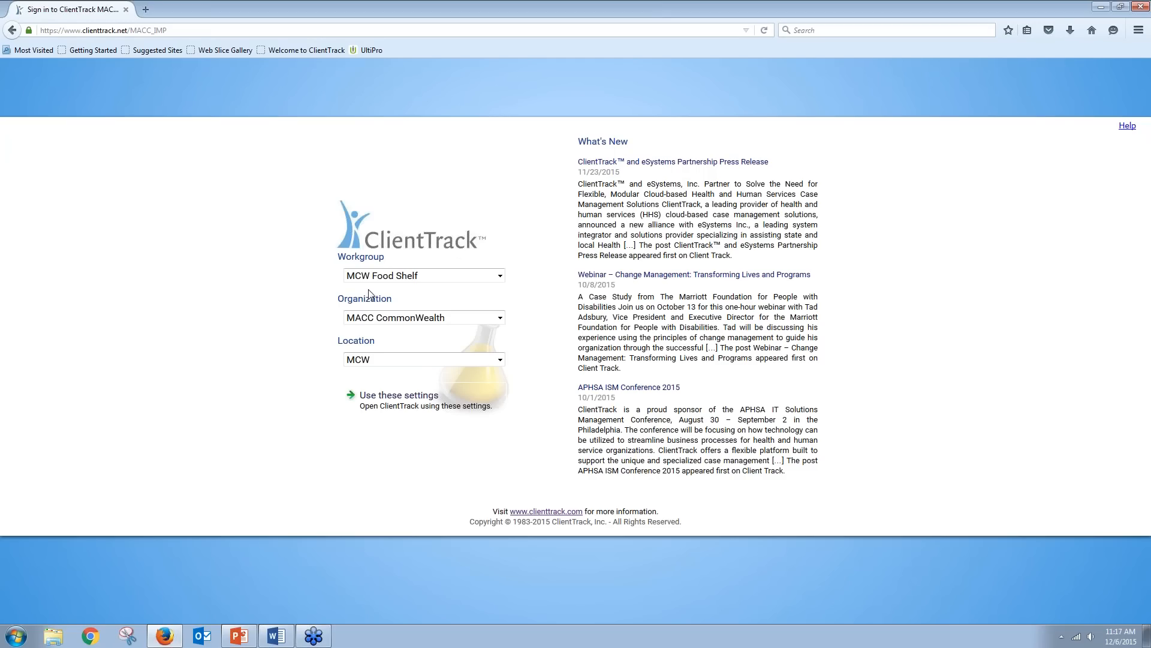
left_click(400, 400)
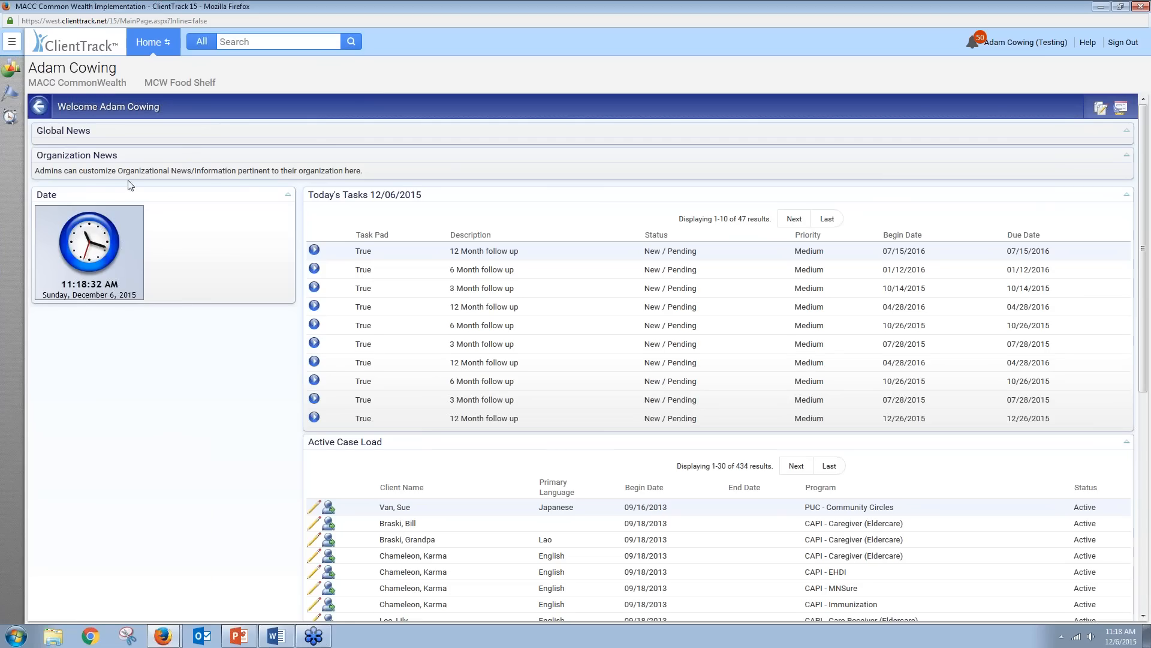
Switch from the Home workspace to the Clients workspace and review the current client's dashboard
left_click(165, 48)
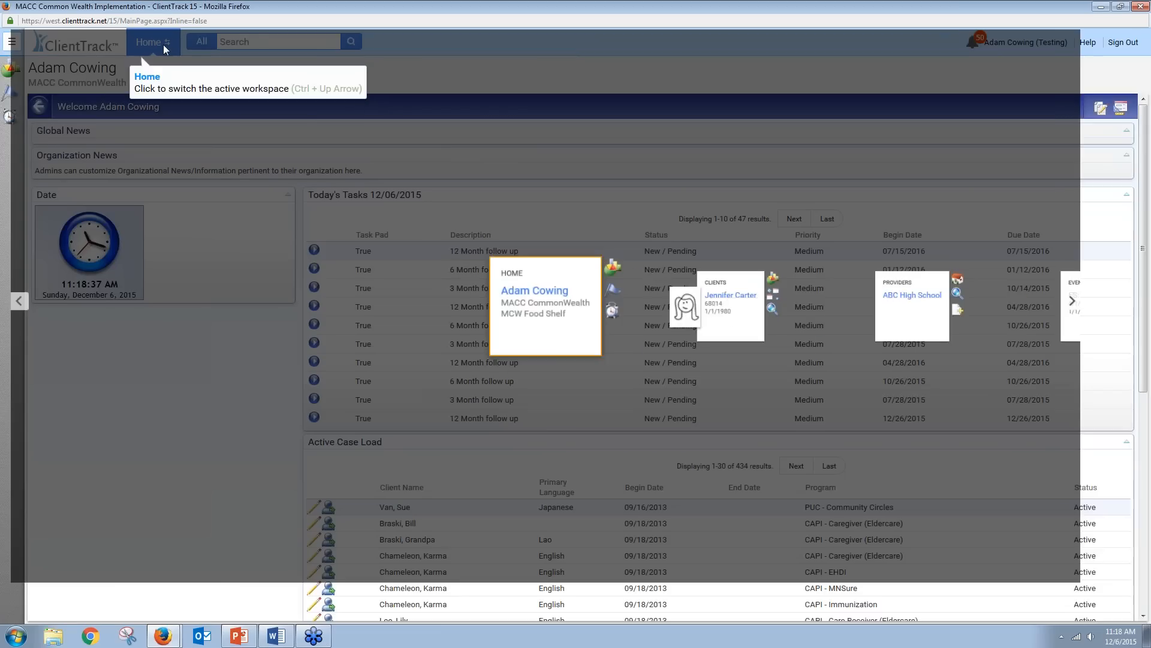
left_click(775, 349)
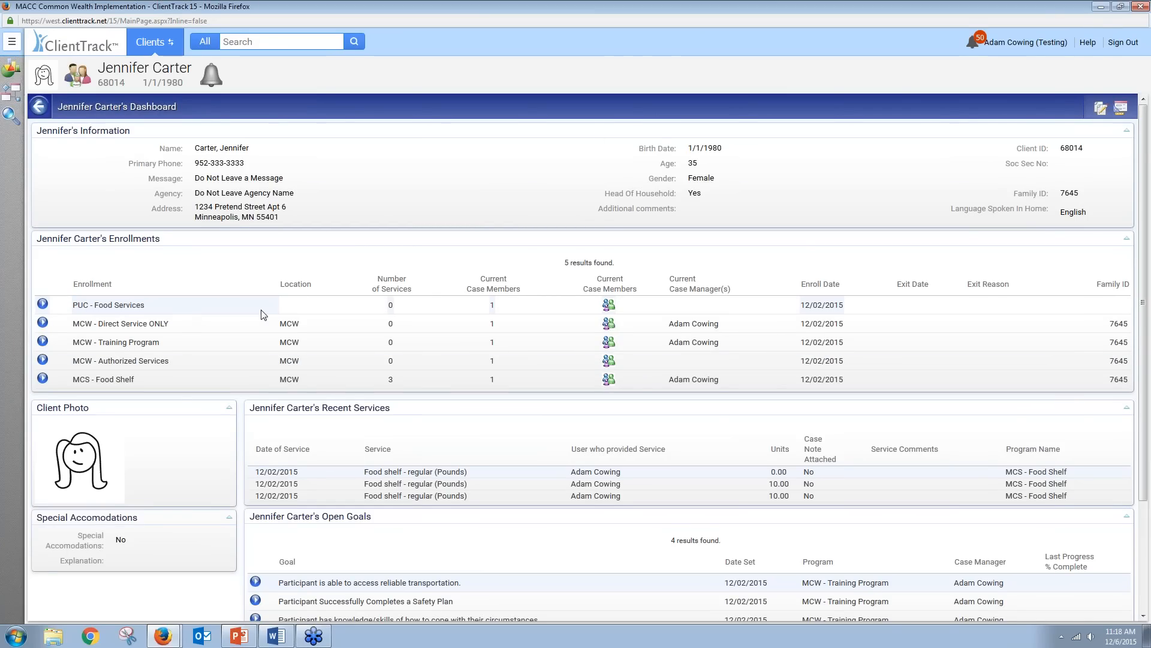
scroll(261, 314, "down", 3)
scroll(262, 316, "up", 3)
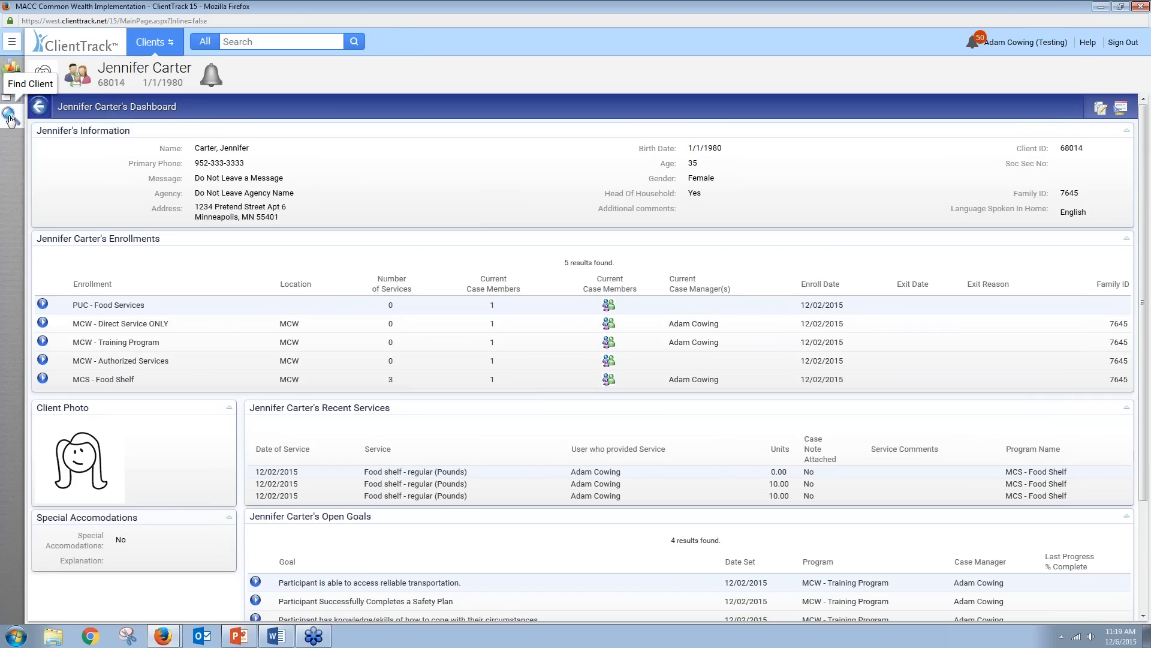
Examine the Clients menu's Participant Activities, Participant Information and Assessments sections, including the options for entering participant services
left_click(12, 43)
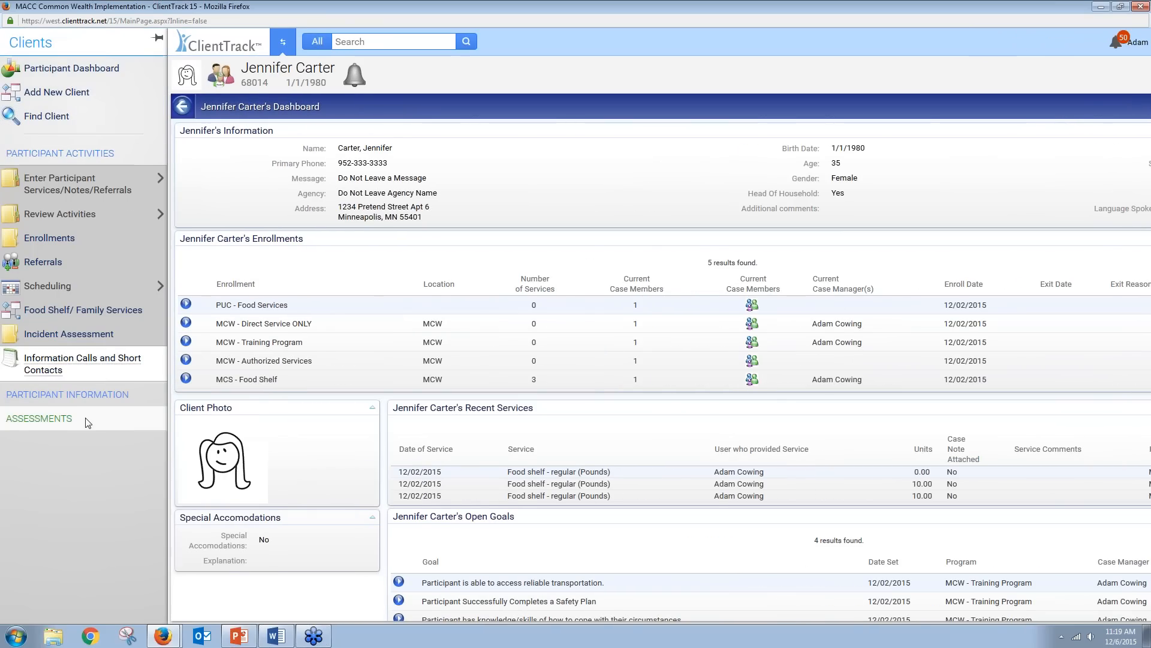
left_click(54, 169)
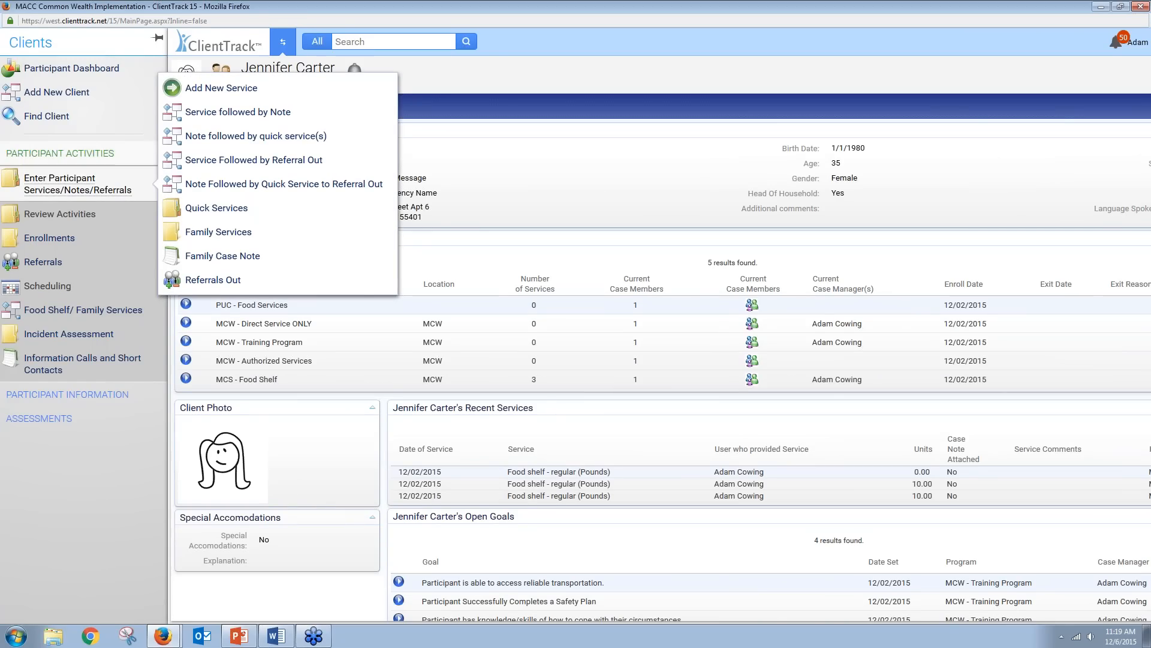
left_click(70, 398)
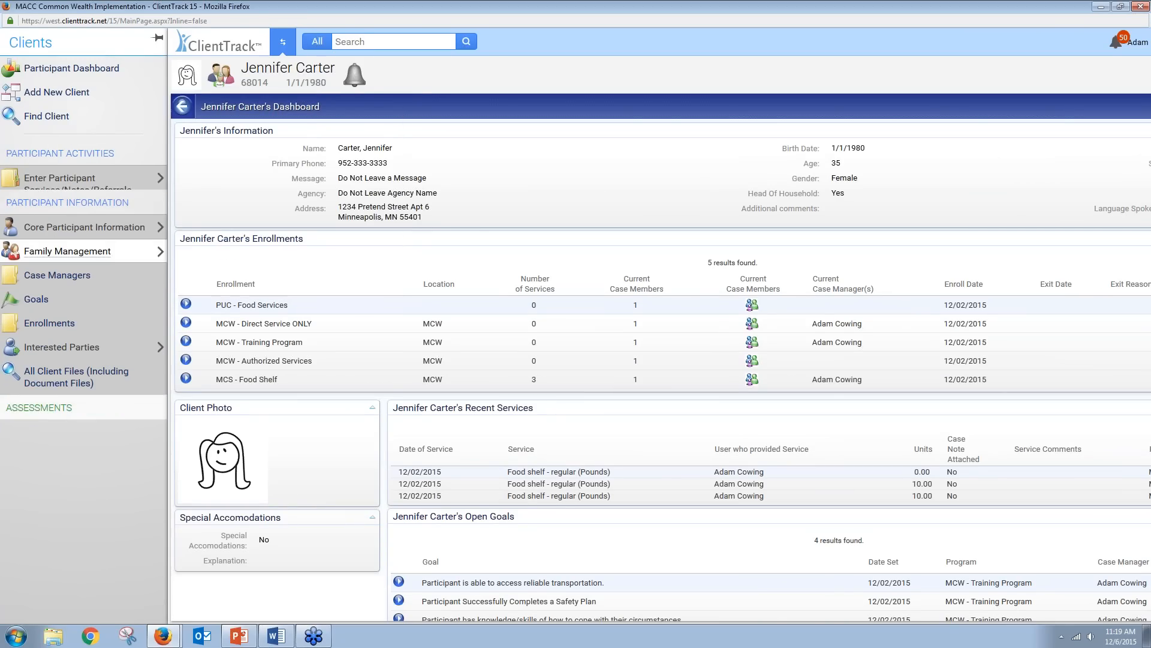
left_click(53, 389)
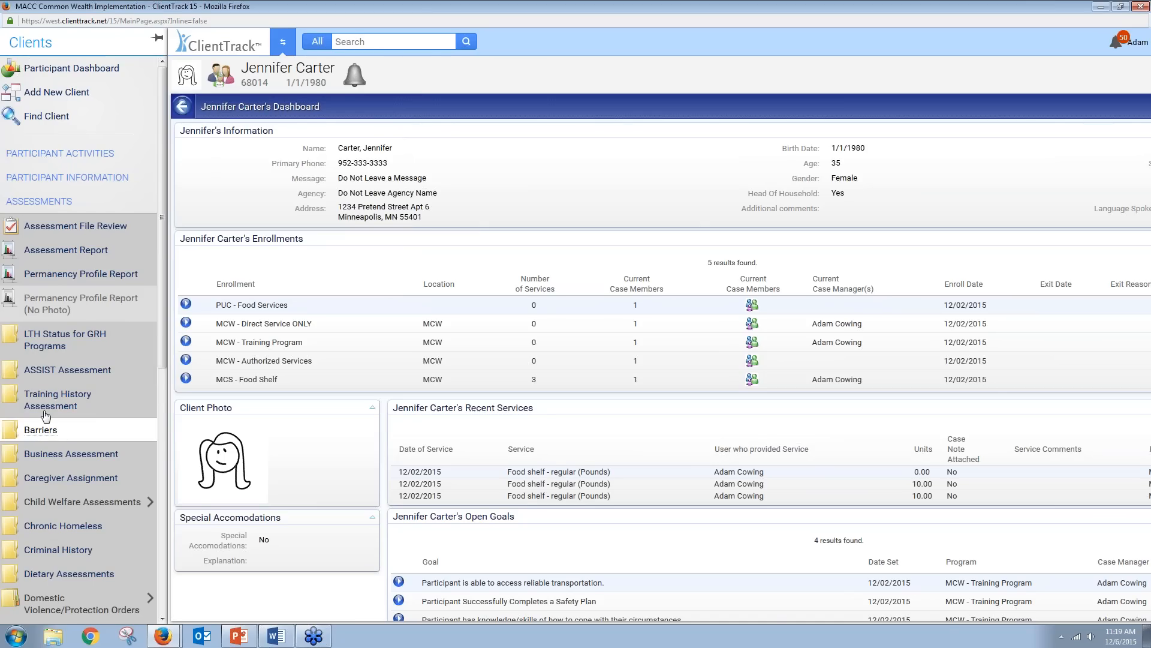
scroll(39, 435, "down", 1)
scroll(45, 426, "up", 1)
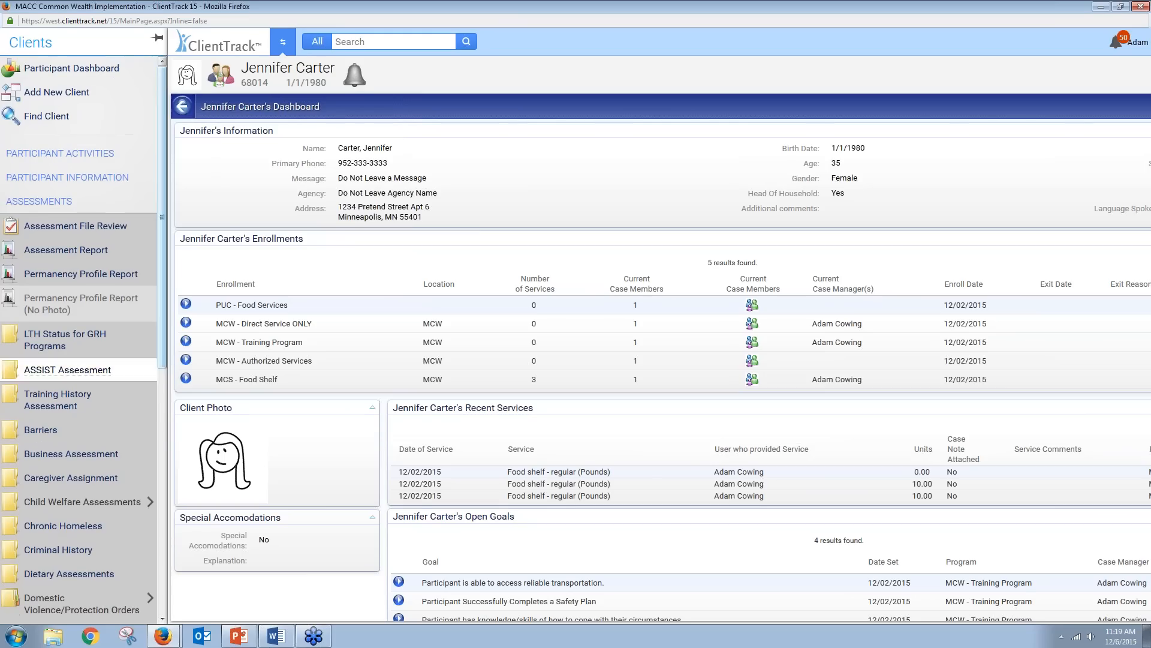
scroll(60, 198, "down", 4)
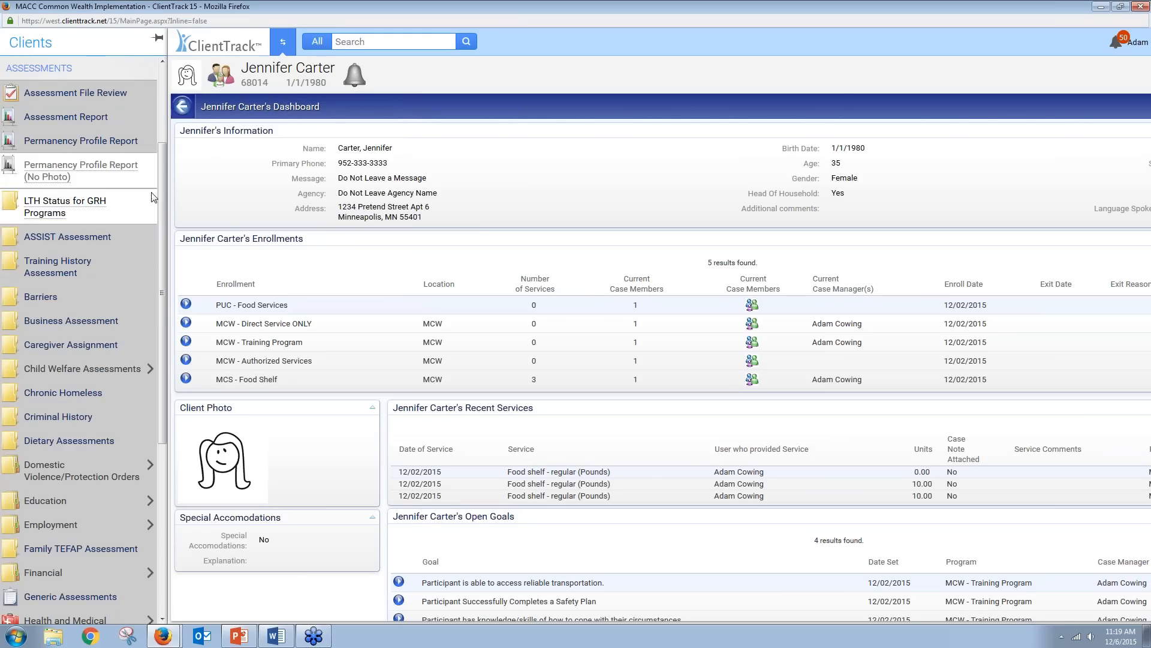
scroll(78, 204, "up", 4)
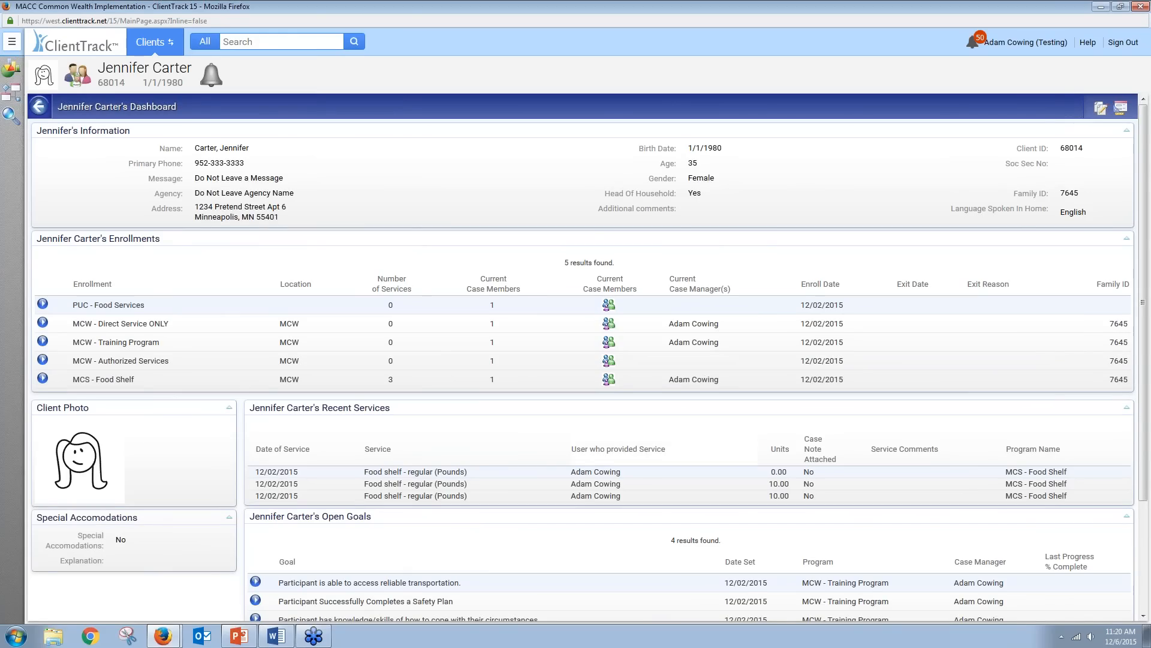
Pin the Clients menu open beside the dashboard and unpin it again
left_click(12, 43)
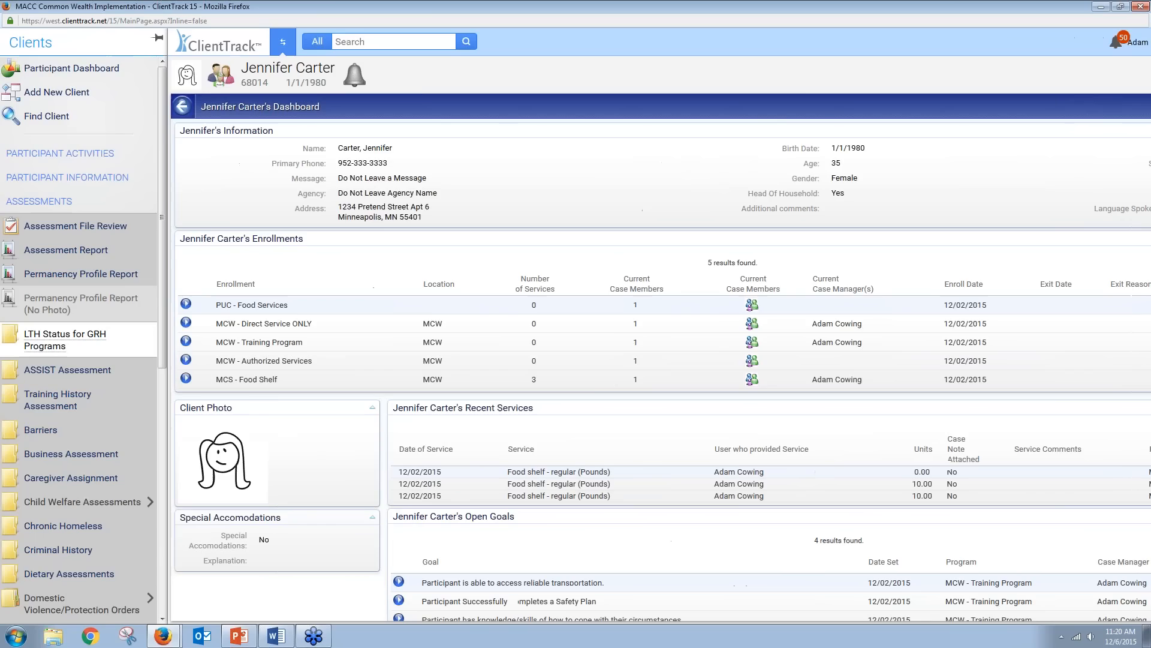
left_click(158, 39)
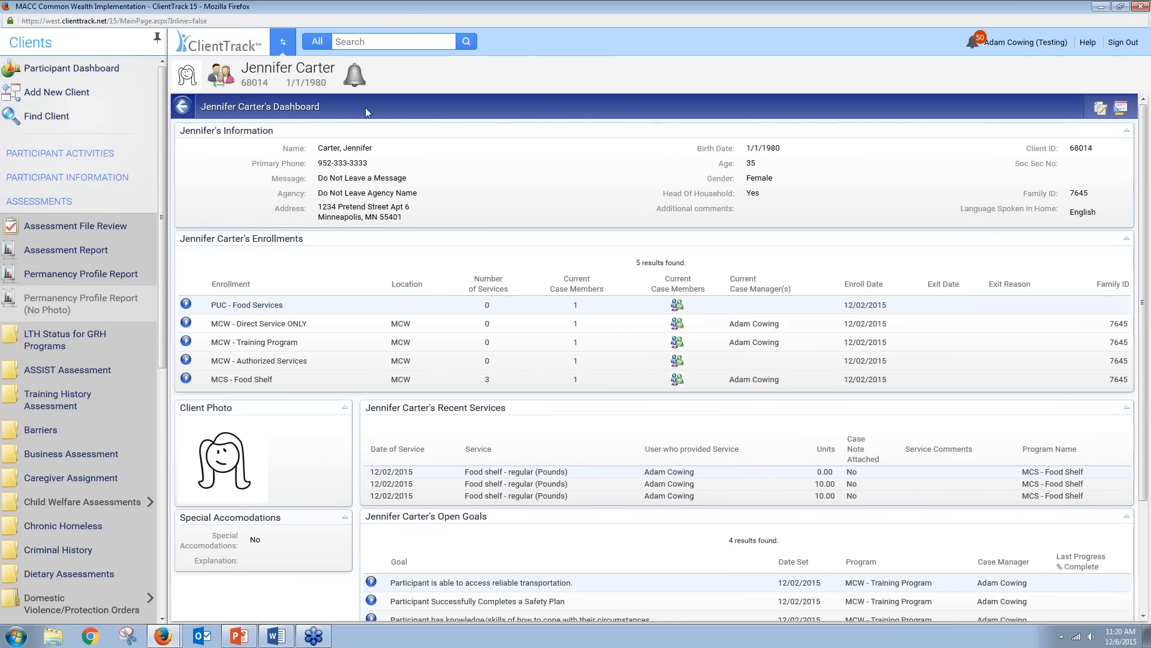
left_click(158, 41)
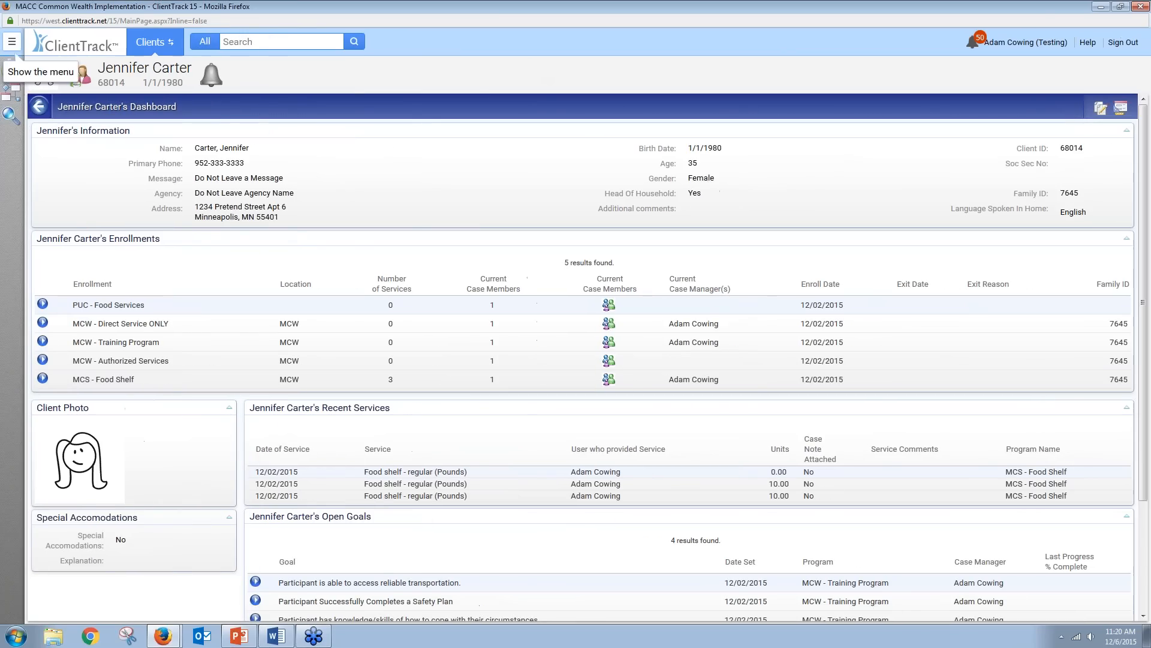
Keep the Clients menu open to examine the Assessments entries and the Child Welfare Assessments options, and collapse the menu
left_click(12, 43)
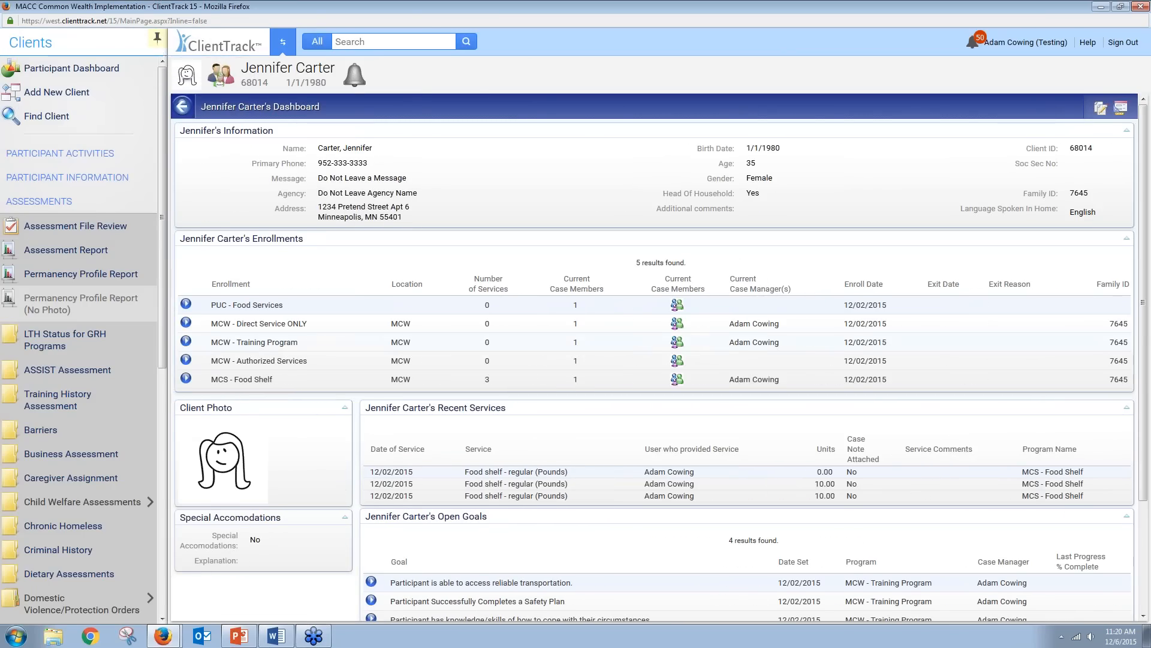
scroll(173, 339, "down", 2)
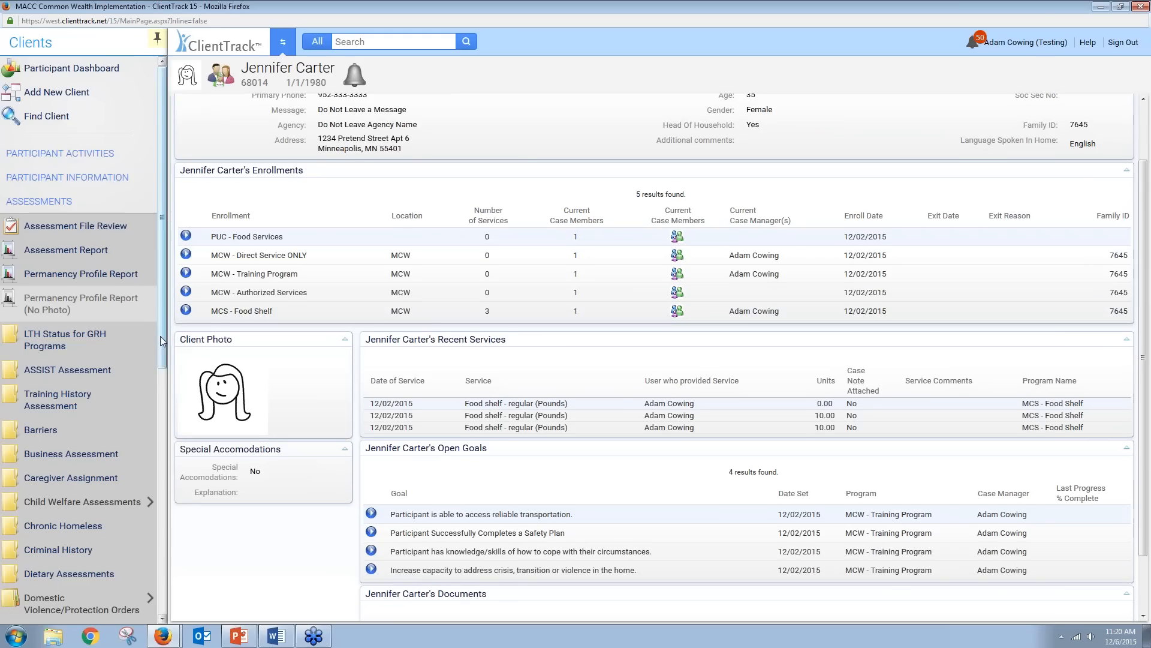
left_click_drag(162, 339, 168, 405)
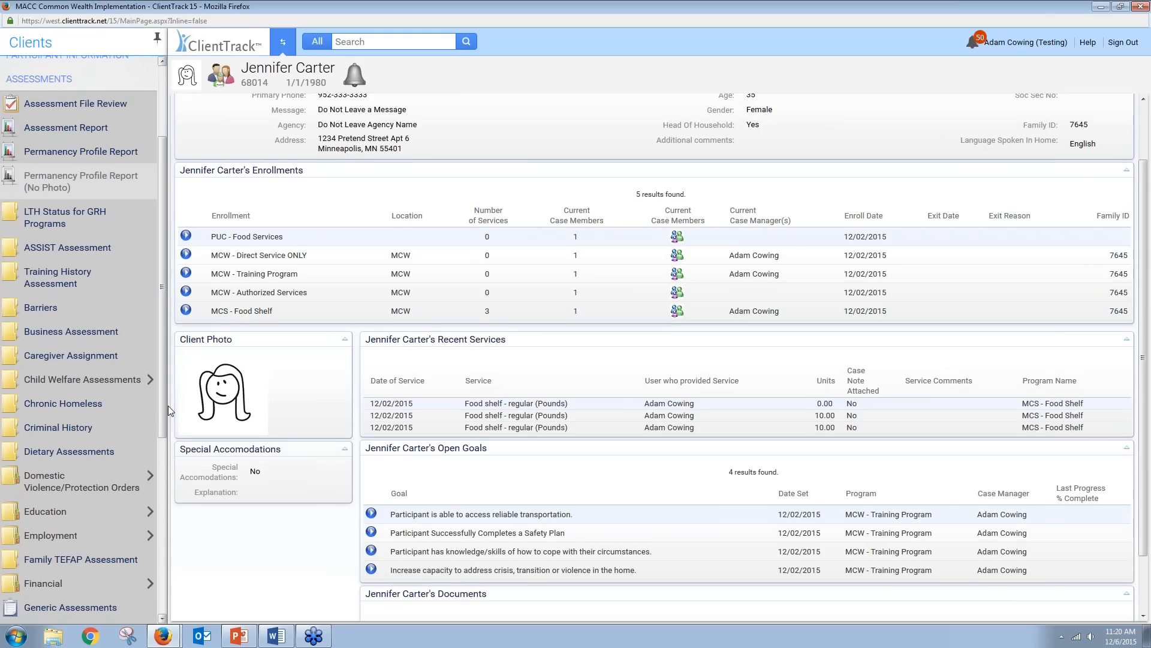
mouse_move(56, 386)
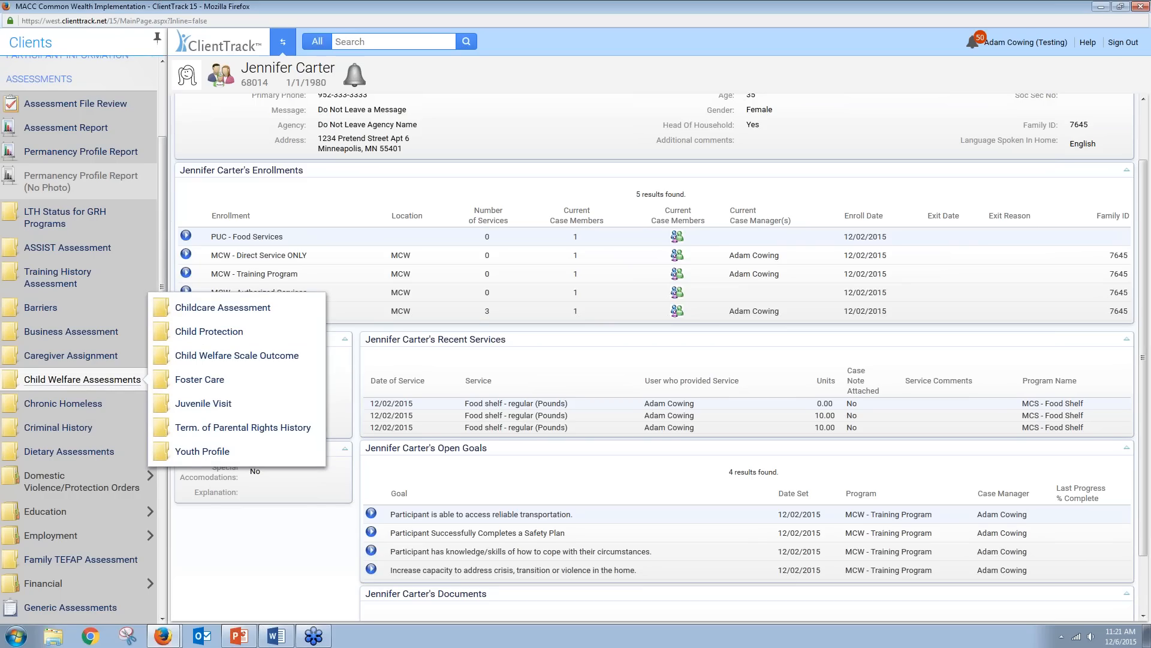
scroll(78, 477, "up", 3)
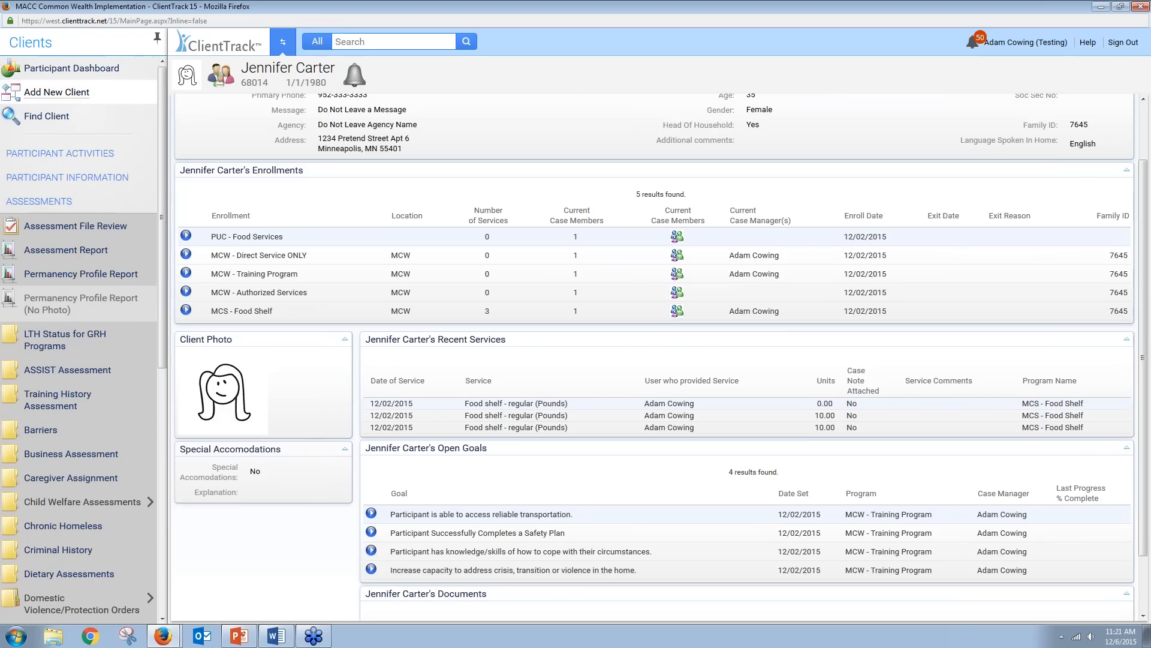
left_click(158, 39)
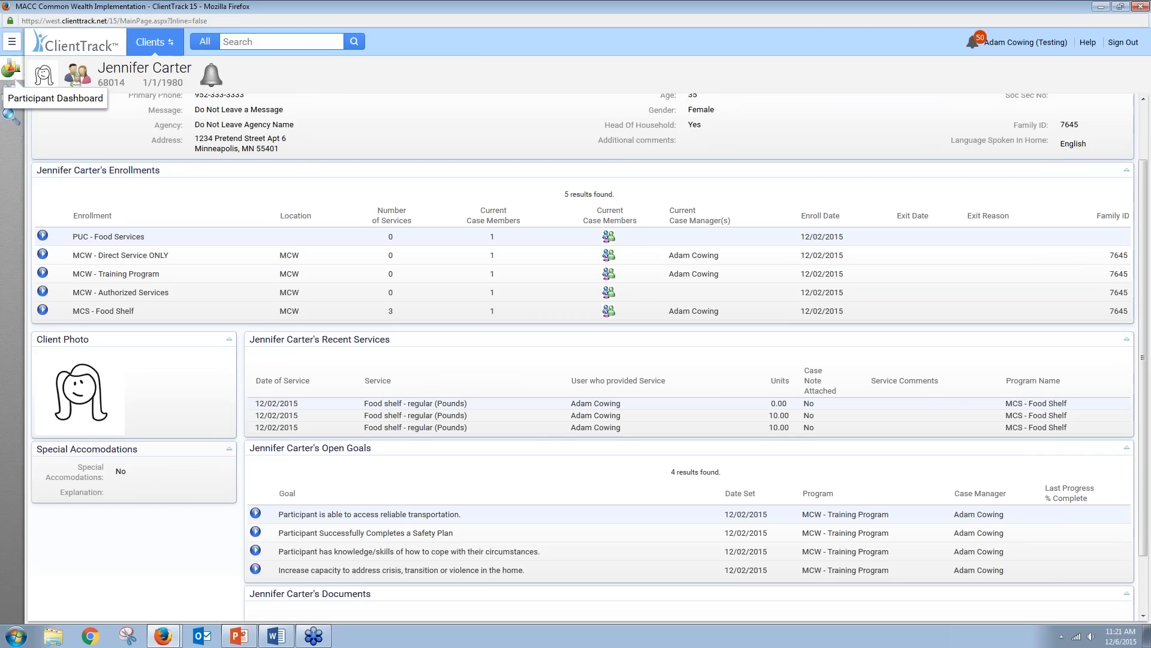
Open the Family Services form from the client's Enter Participant Services/Notes/Referrals options under Participant Activities
left_click(7, 48)
left_click(11, 41)
scroll(88, 348, "down", 1)
scroll(56, 356, "up", 1)
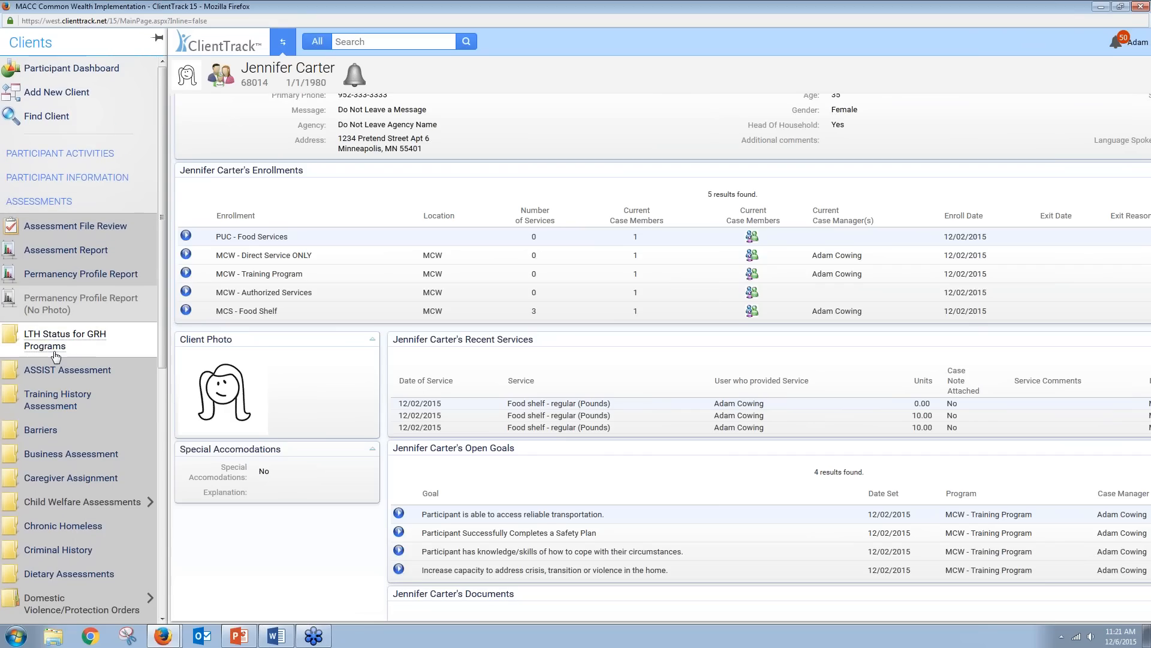
scroll(56, 356, "down", 3)
scroll(51, 351, "down", 3)
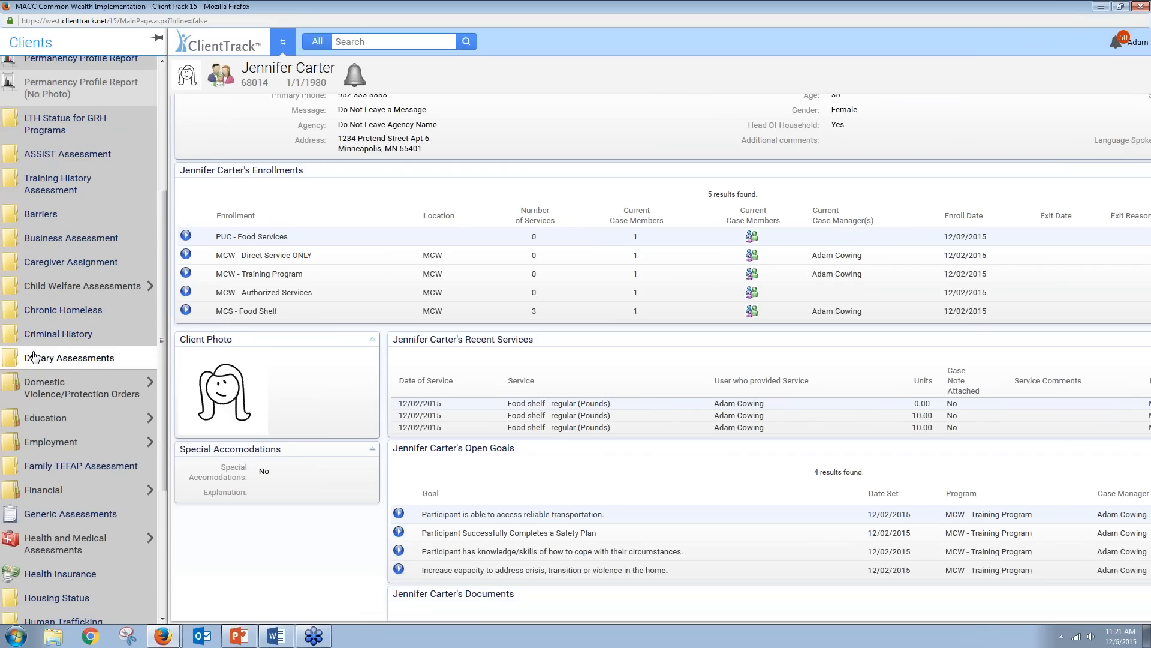
scroll(34, 357, "up", 6)
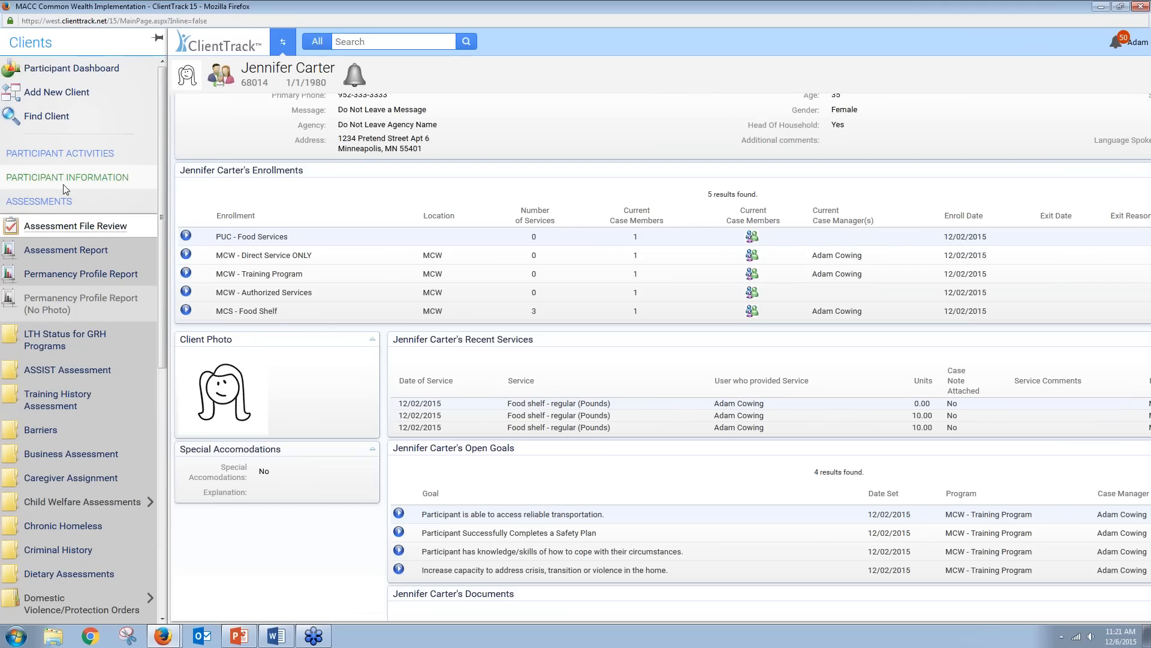
left_click(56, 154)
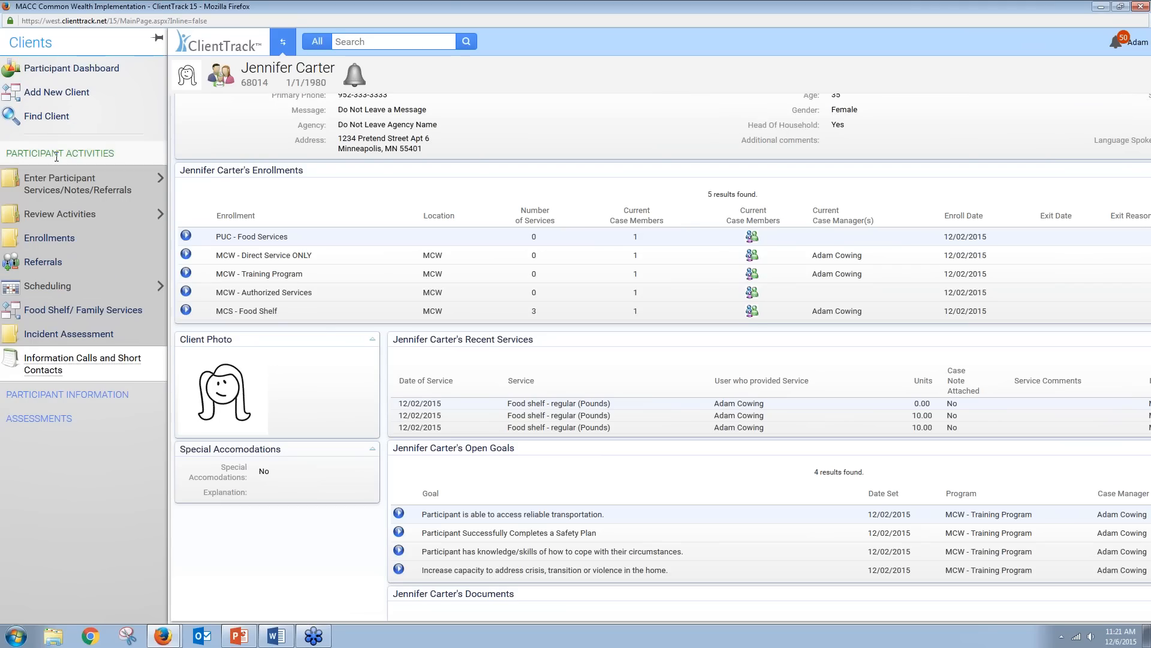
left_click(122, 191)
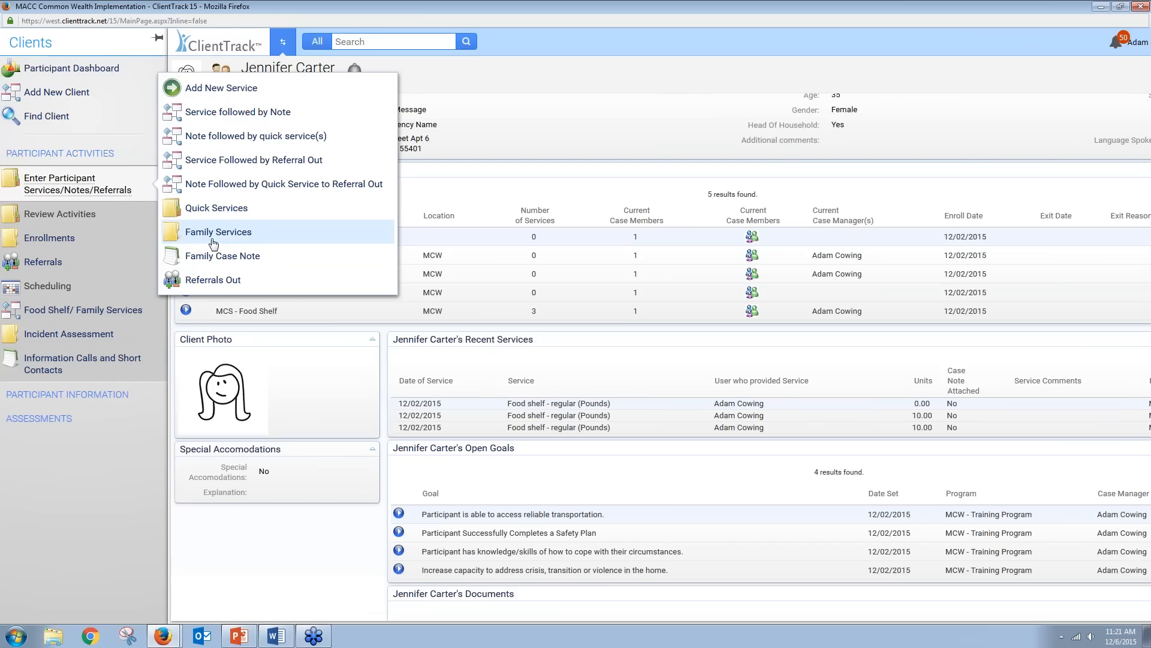
left_click(148, 192)
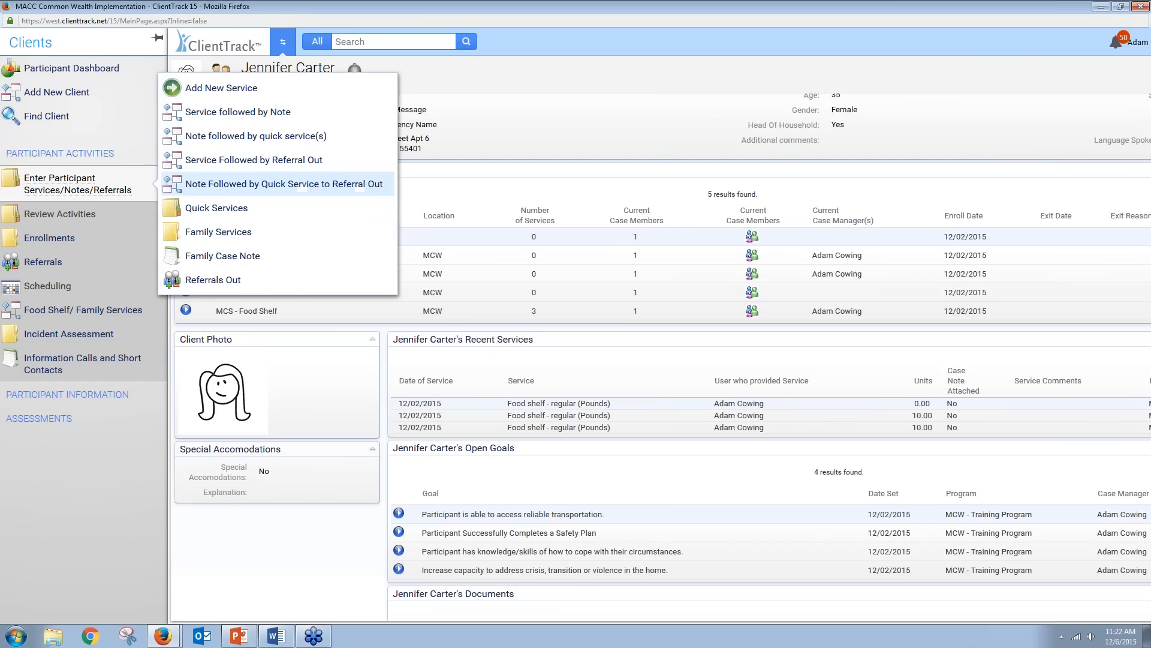
left_click(224, 234)
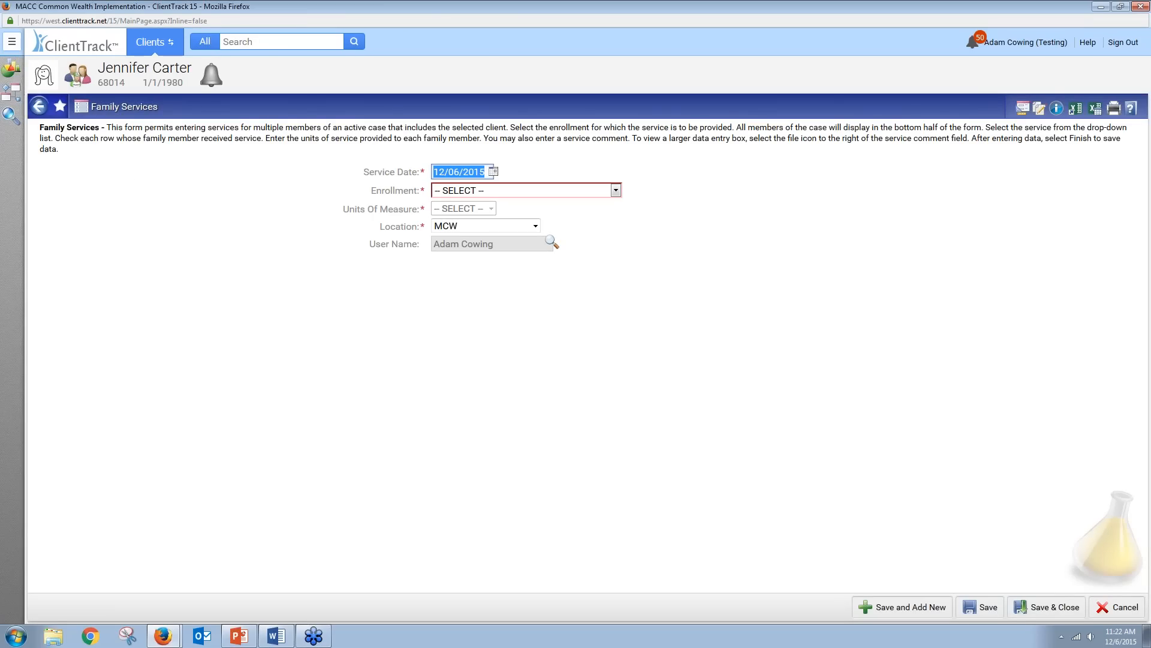
Start a favorite for the Family Services form and change its label to "Food Shelf Services"
left_click(61, 111)
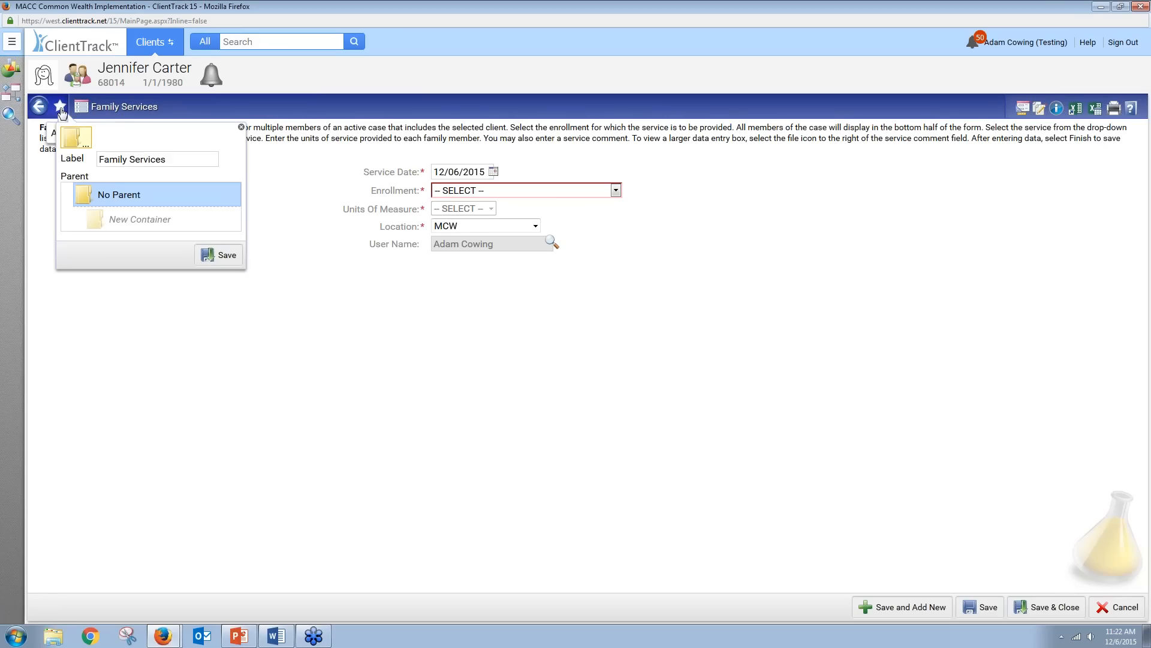
left_click(125, 161)
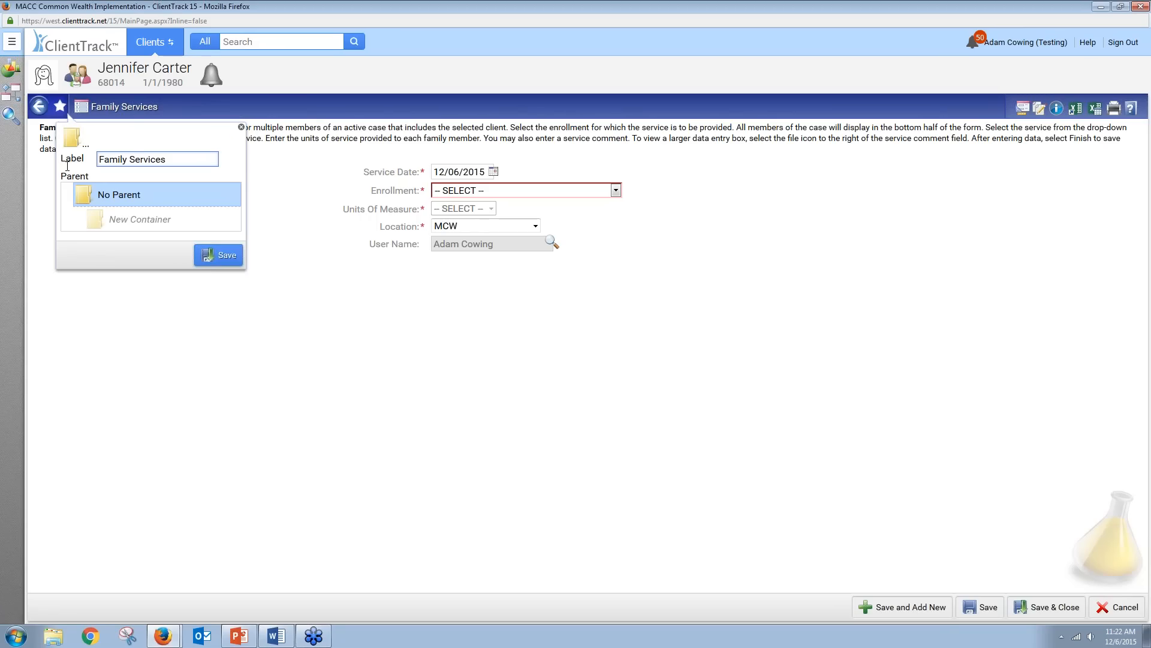
key("BackSpace")
key("BackSpace")
key("BackSpace")
key("BackSpace")
key("BackSpace")
key("BackSpace")
key("BackSpace")
type("Food Shelf")
key("BackSpace")
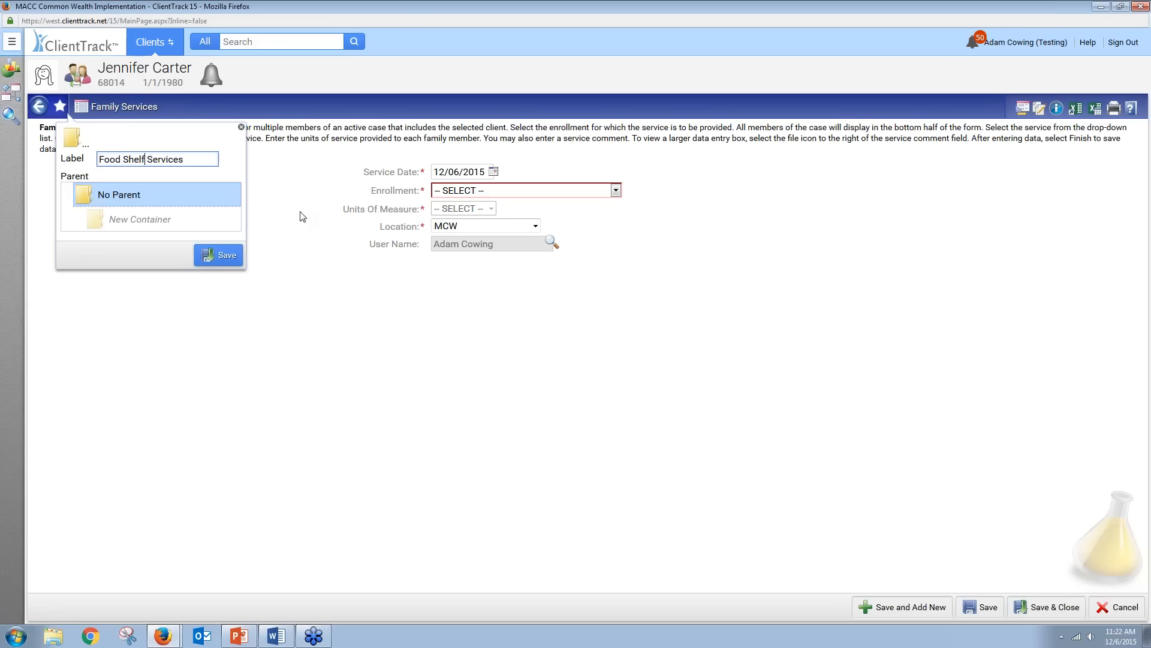
Browse the icon library, assign the Common group's "service" icon to the Food Shelf Services favorite, and save the favorite
left_click(72, 145)
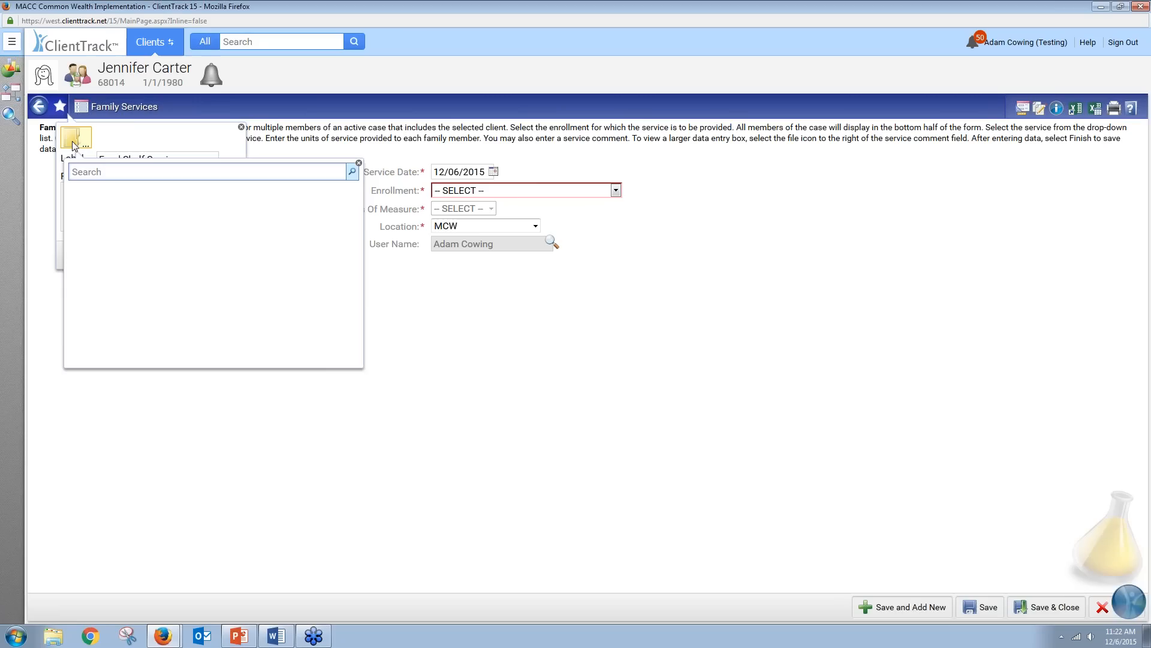
scroll(252, 276, "down", 4)
scroll(252, 275, "down", 5)
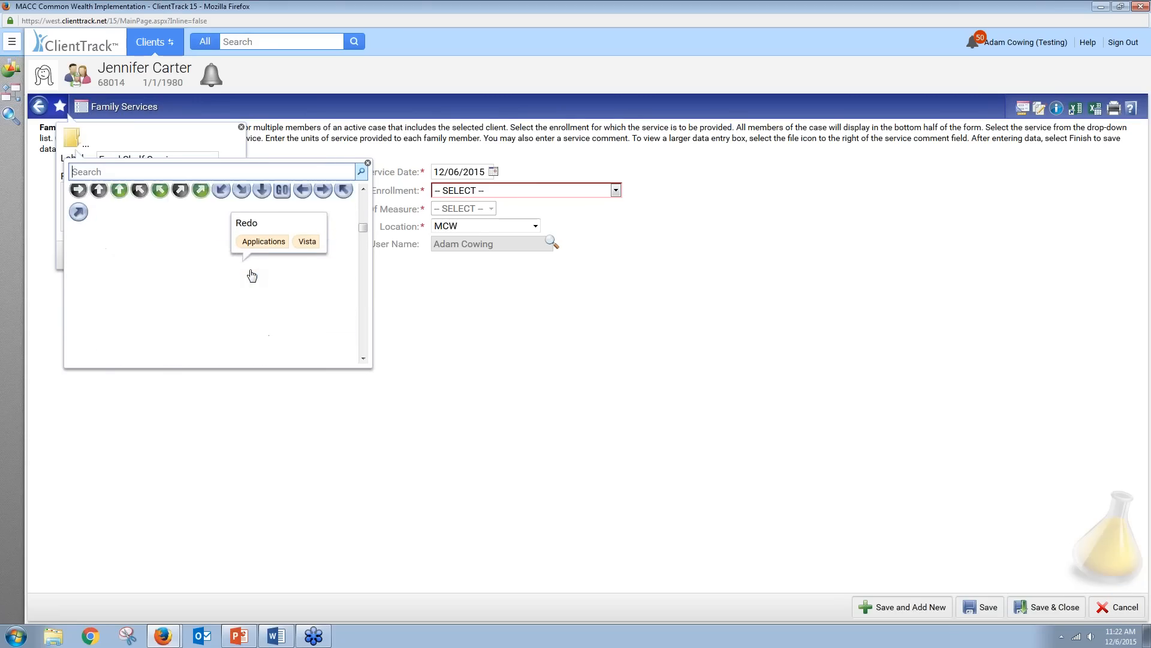
scroll(278, 269, "down", 5)
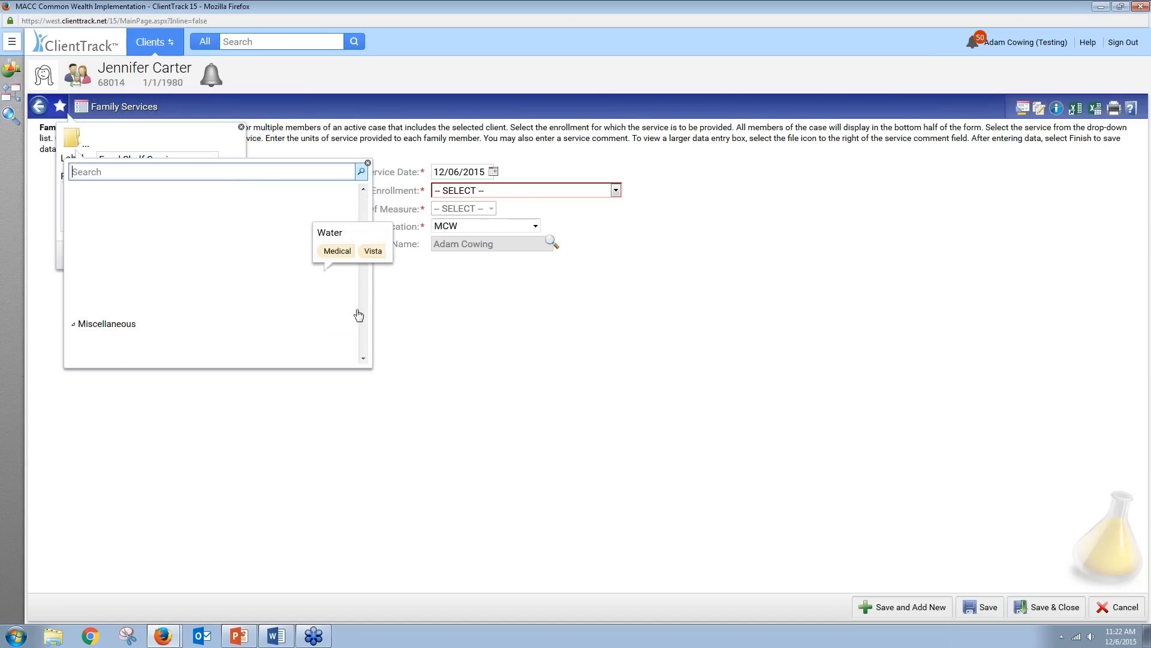
scroll(237, 302, "down", 3)
scroll(240, 300, "up", 5)
scroll(258, 295, "up", 10)
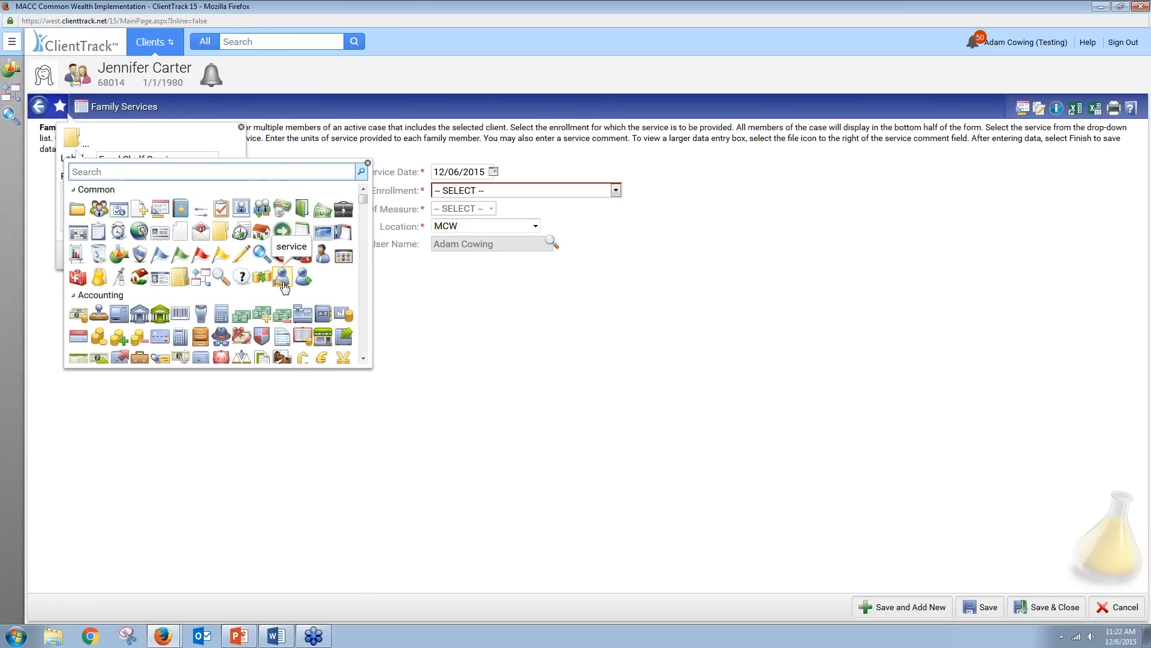
left_click(282, 277)
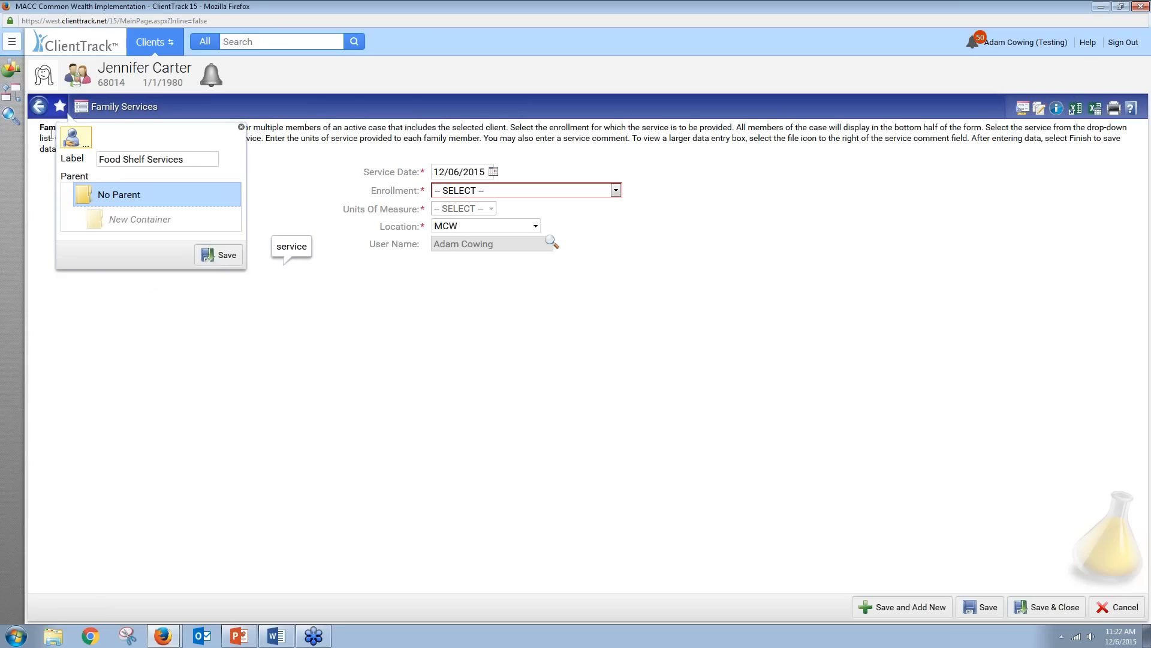
left_click(222, 259)
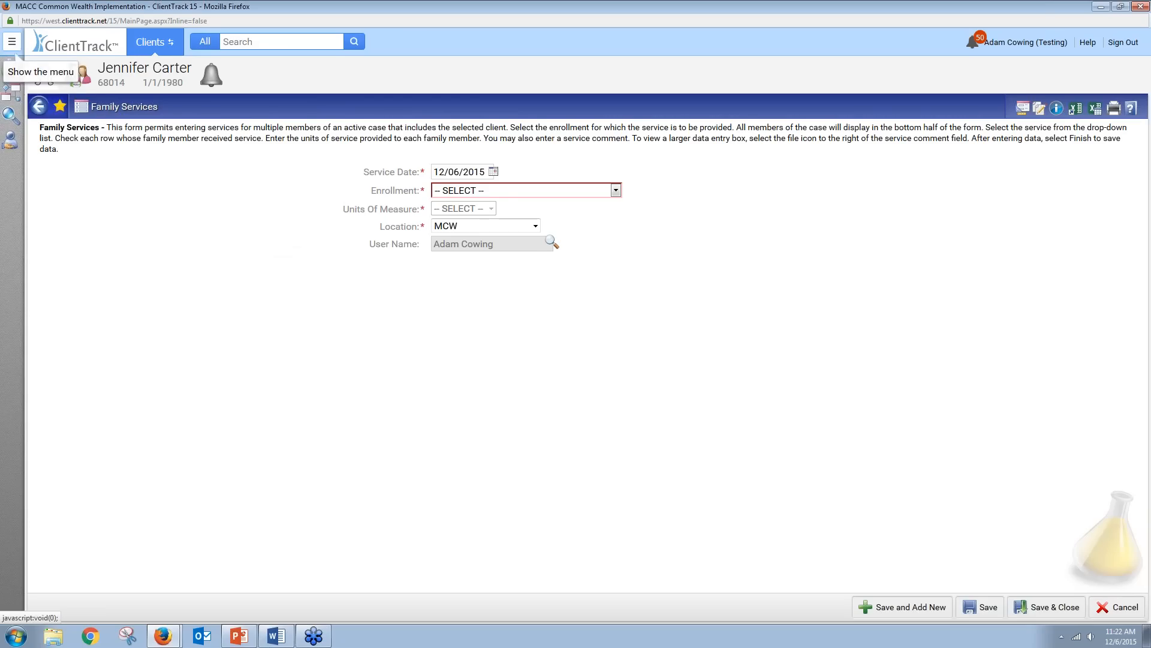
Open the client's Referrals page from Review Activities under Participant Activities and save it as a favorite labeled "Referrals" with no parent
left_click(11, 41)
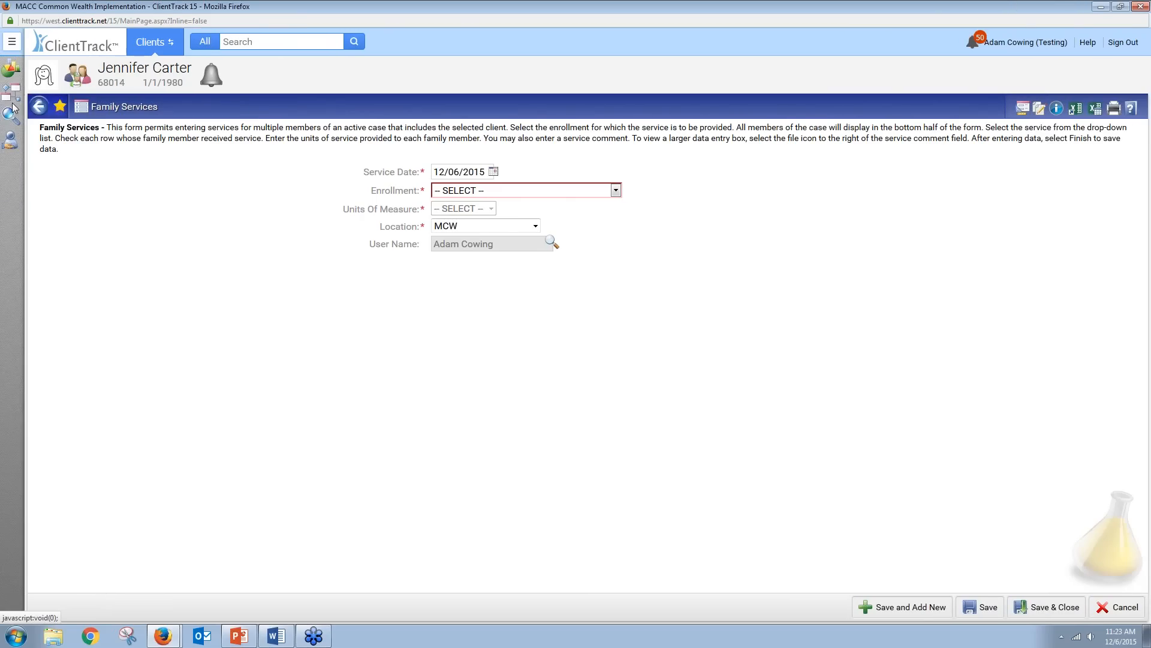
left_click(11, 43)
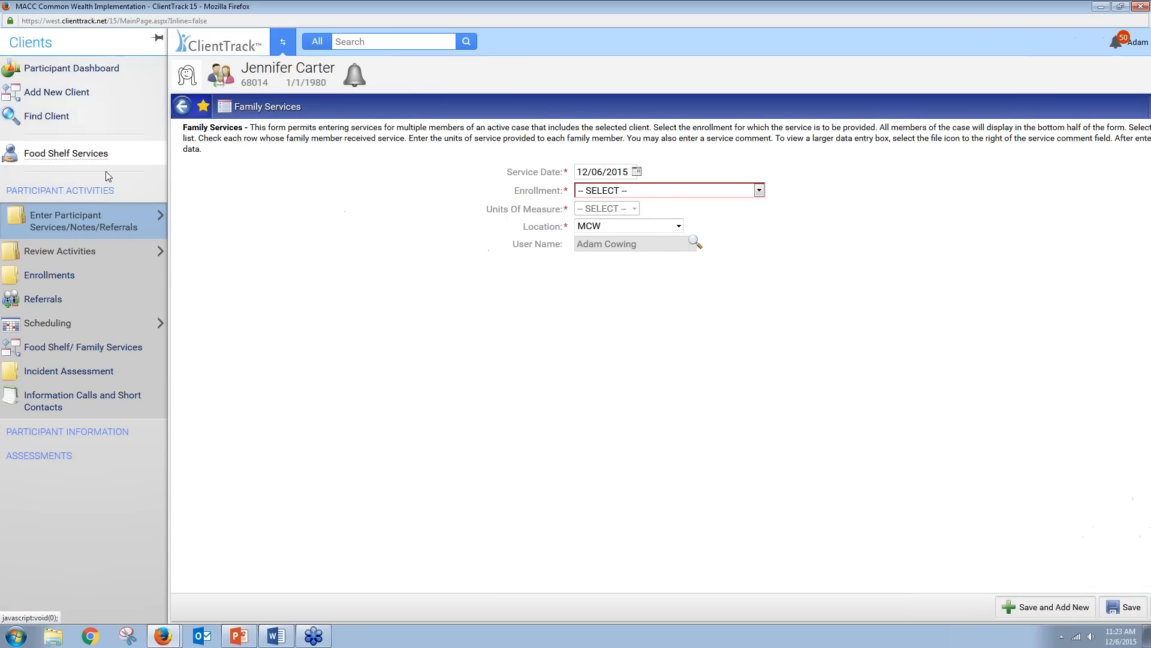
left_click(90, 221)
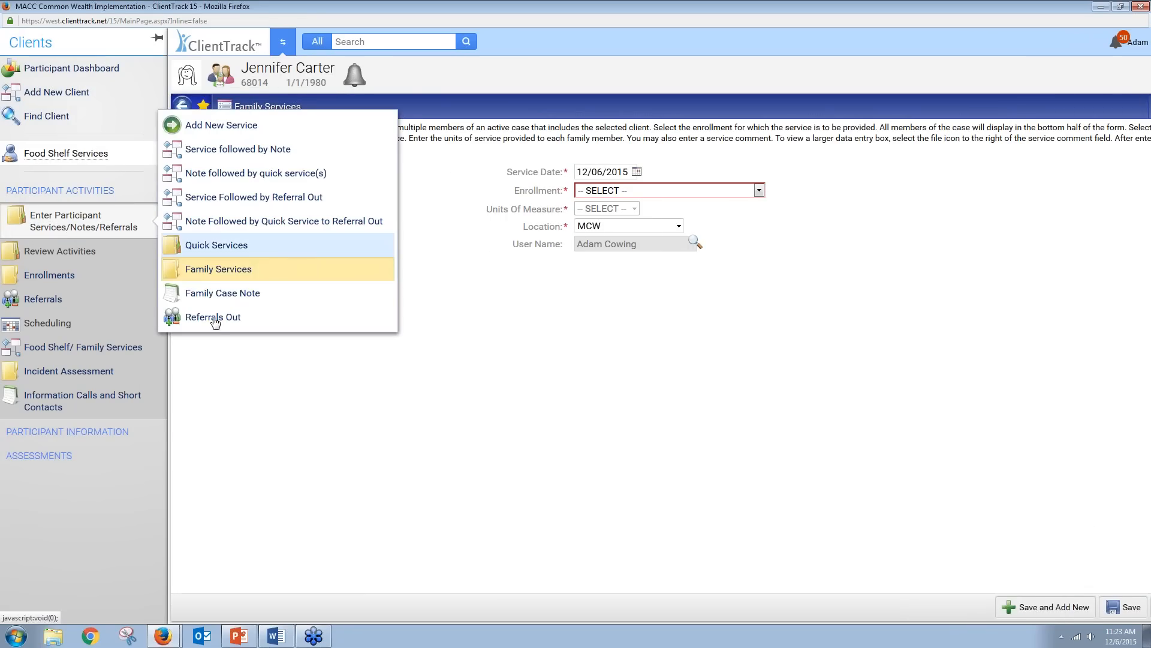
left_click(60, 251)
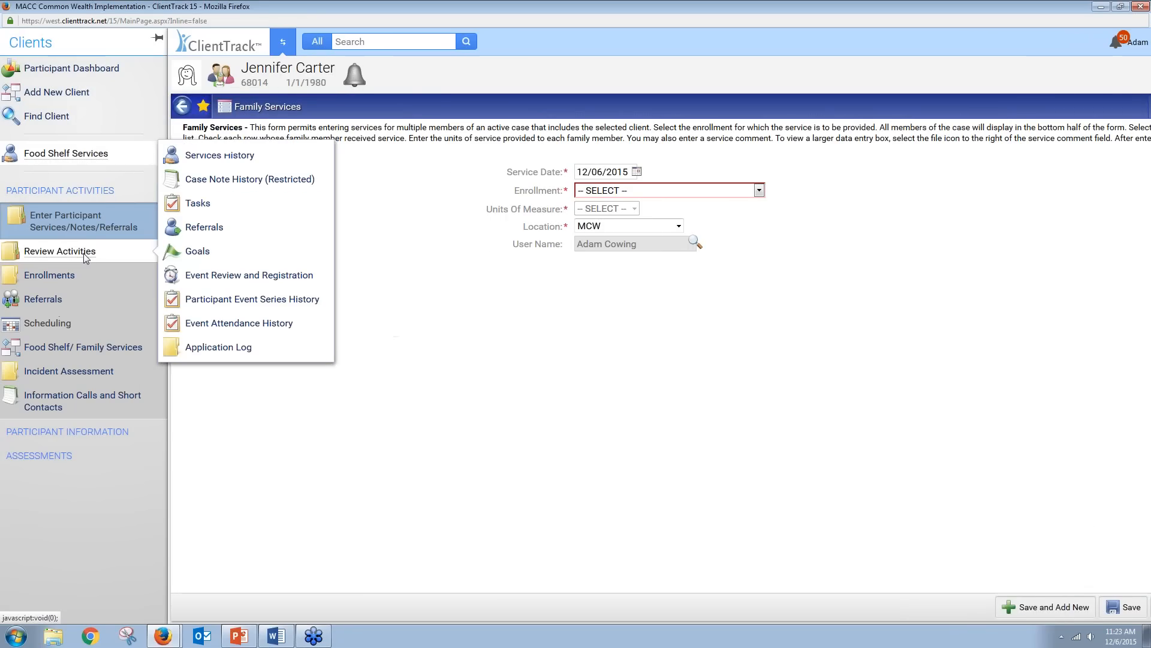
left_click(200, 229)
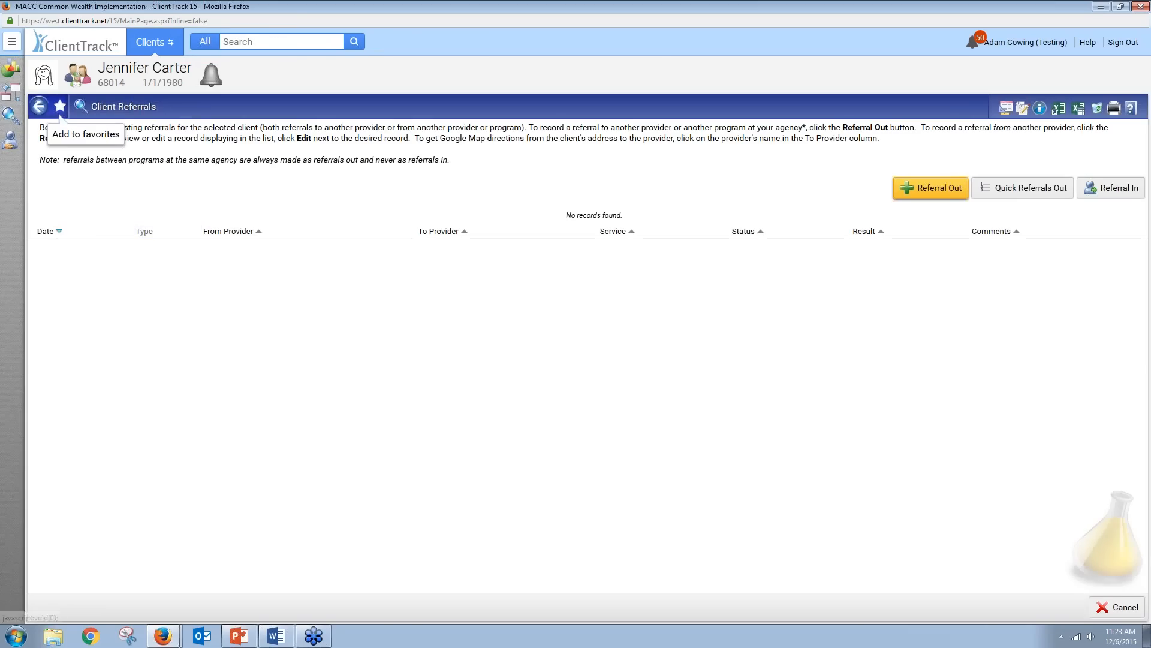
left_click(60, 107)
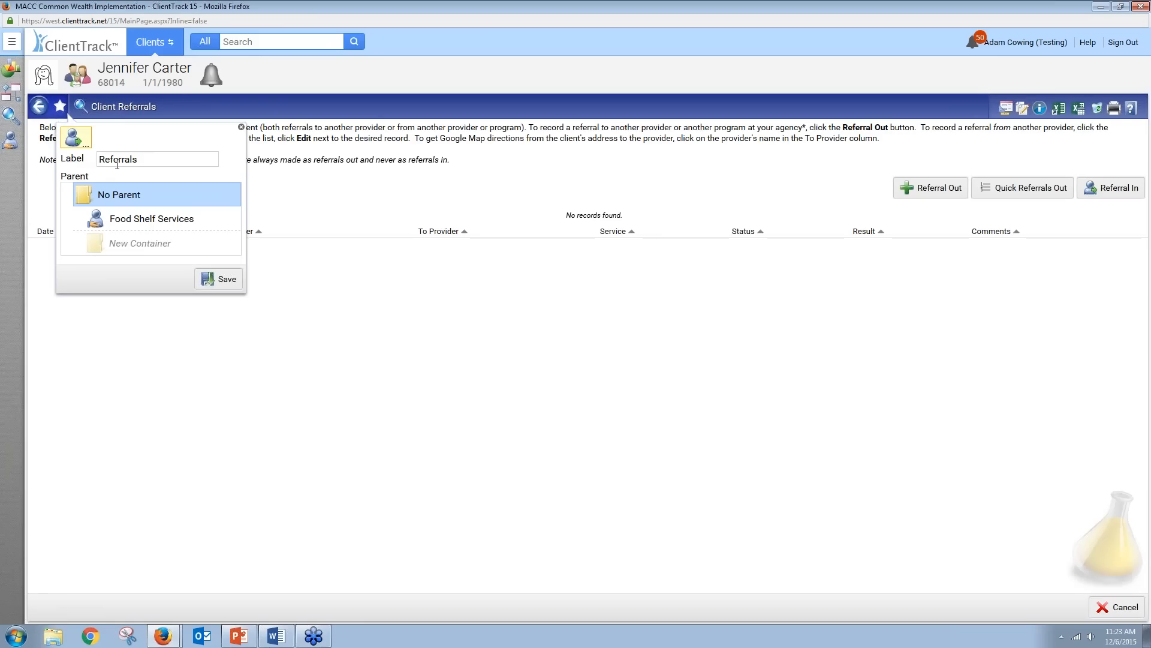
left_click(221, 283)
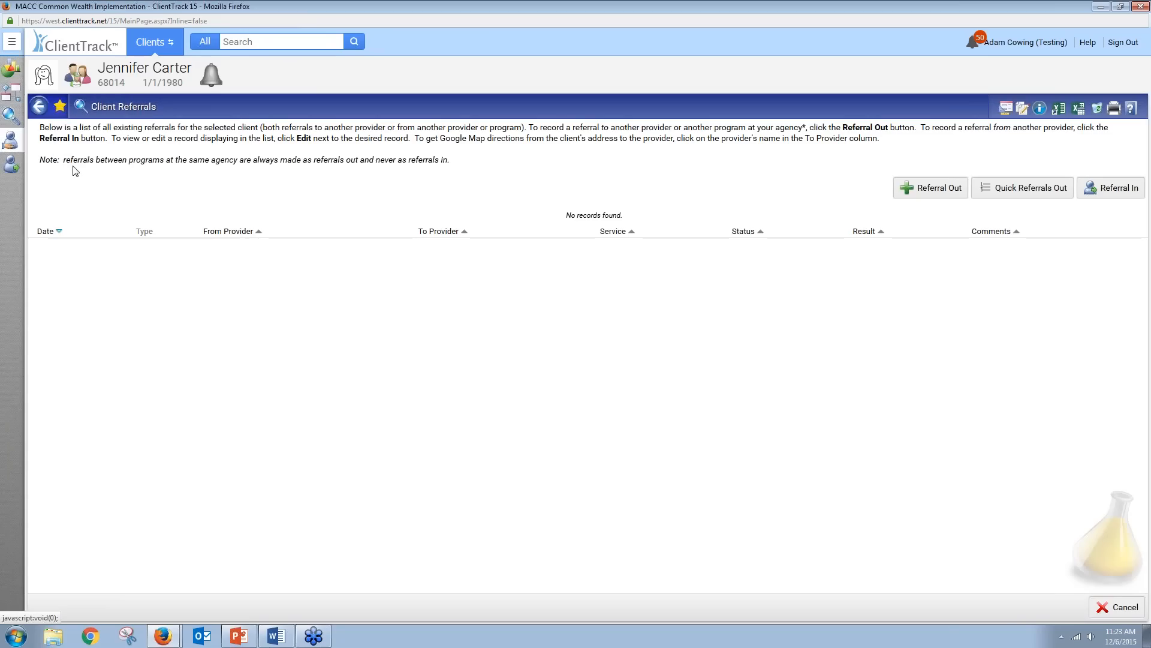
Try out the saved shortcuts by opening the Referrals favorite and the Food Shelf Services favorite
left_click(8, 171)
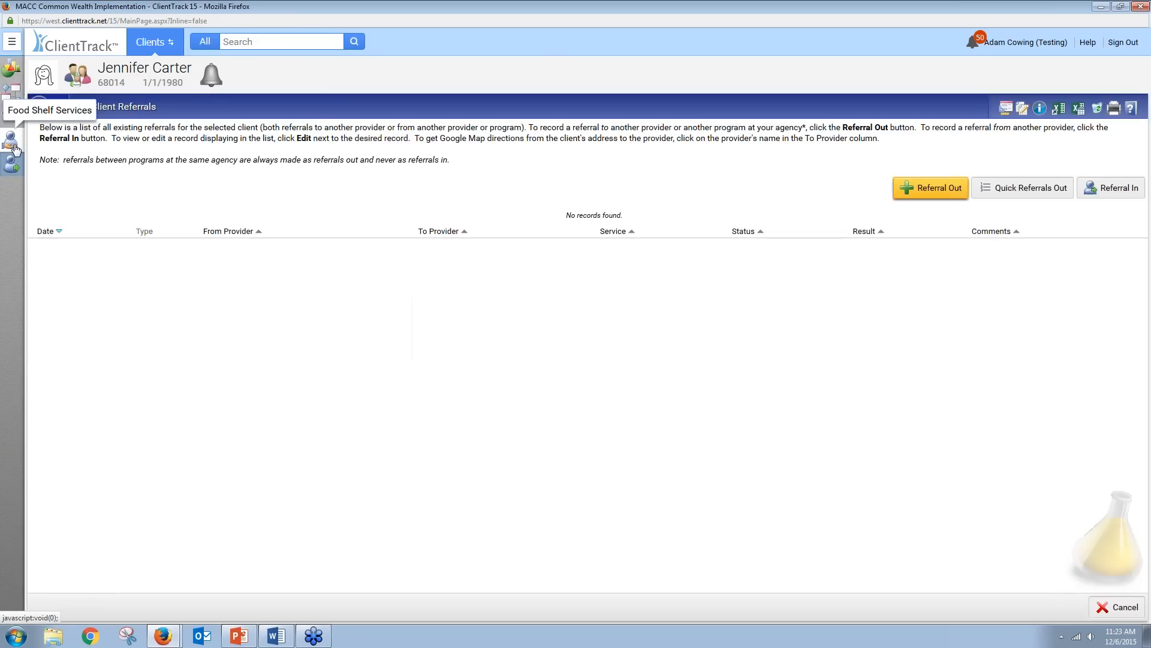
left_click(17, 150)
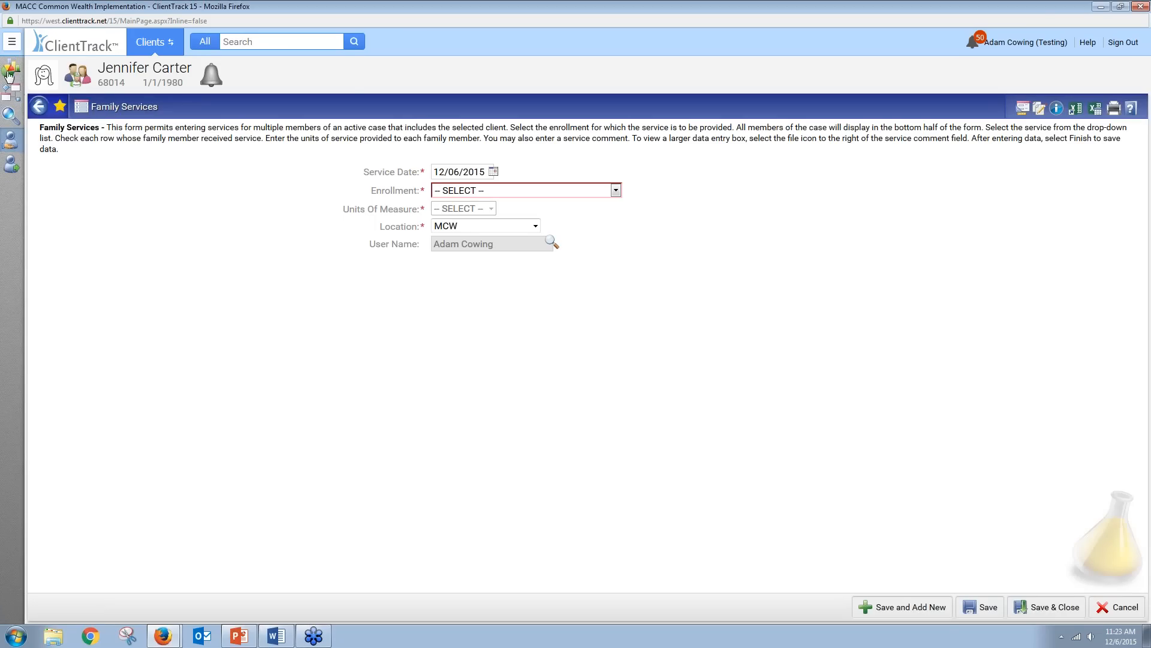
left_click(12, 41)
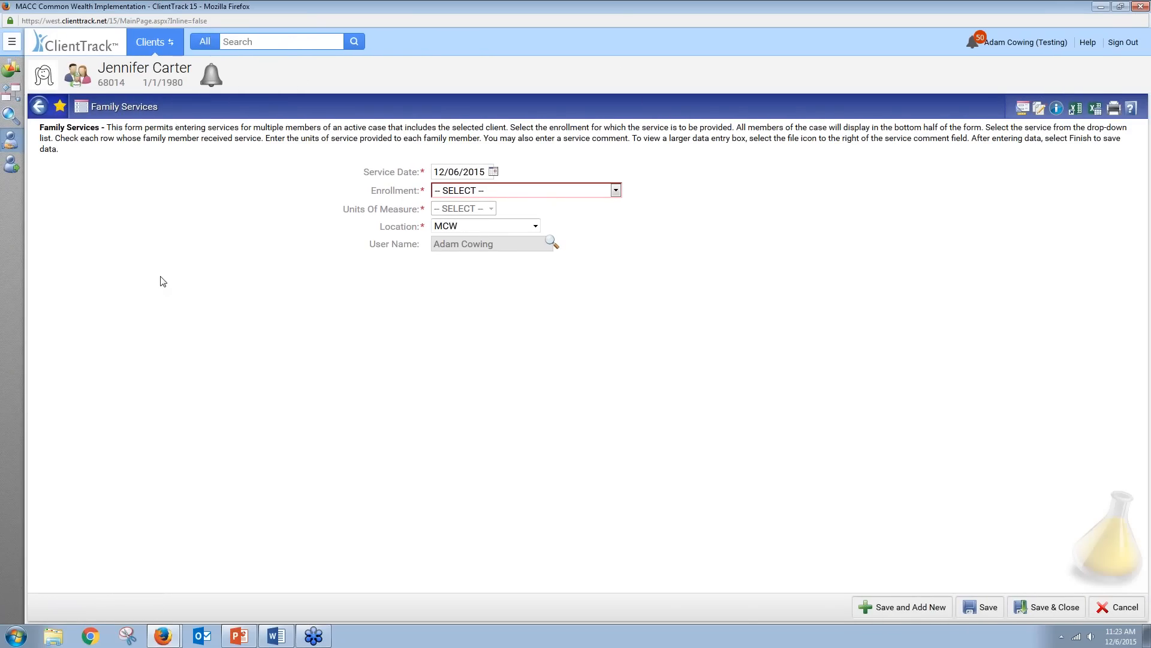
Edit the Food Shelf Services favorite's properties to place it in a new parent container named "Food Shelf", and save
right_click(10, 142)
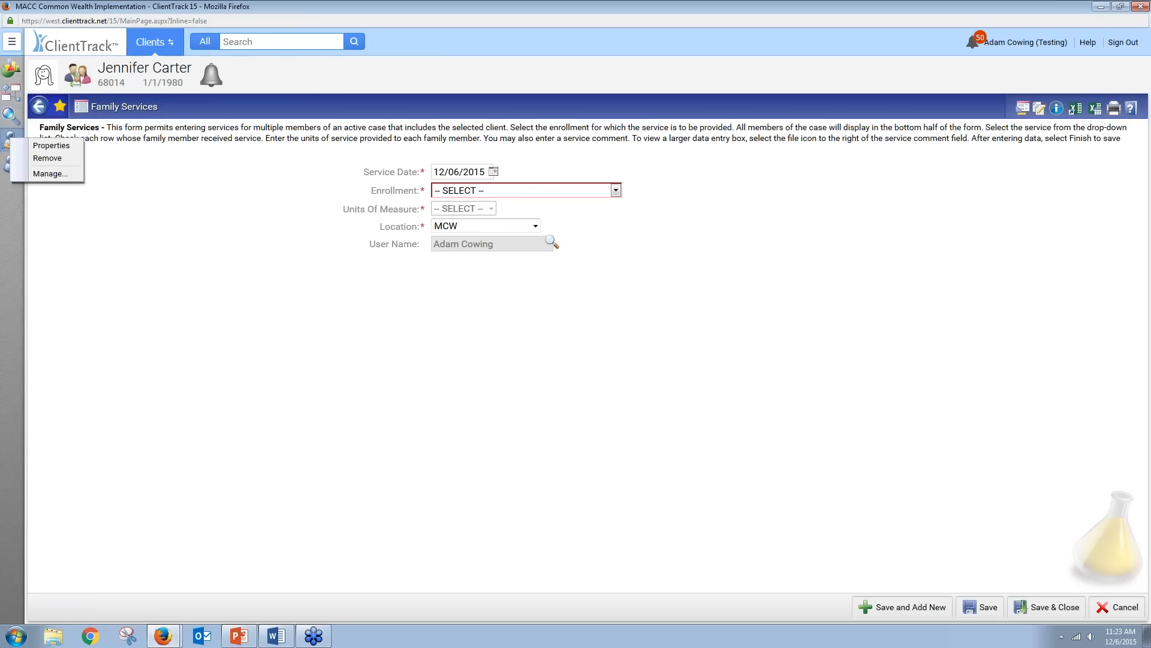
left_click(52, 146)
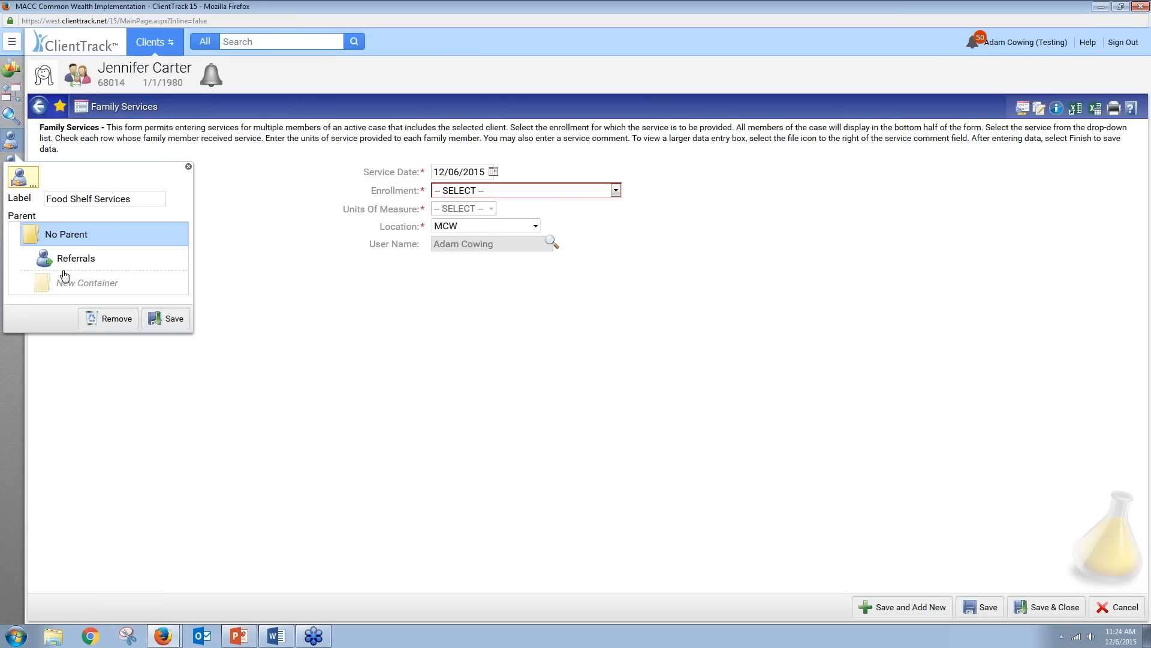
left_click(74, 286)
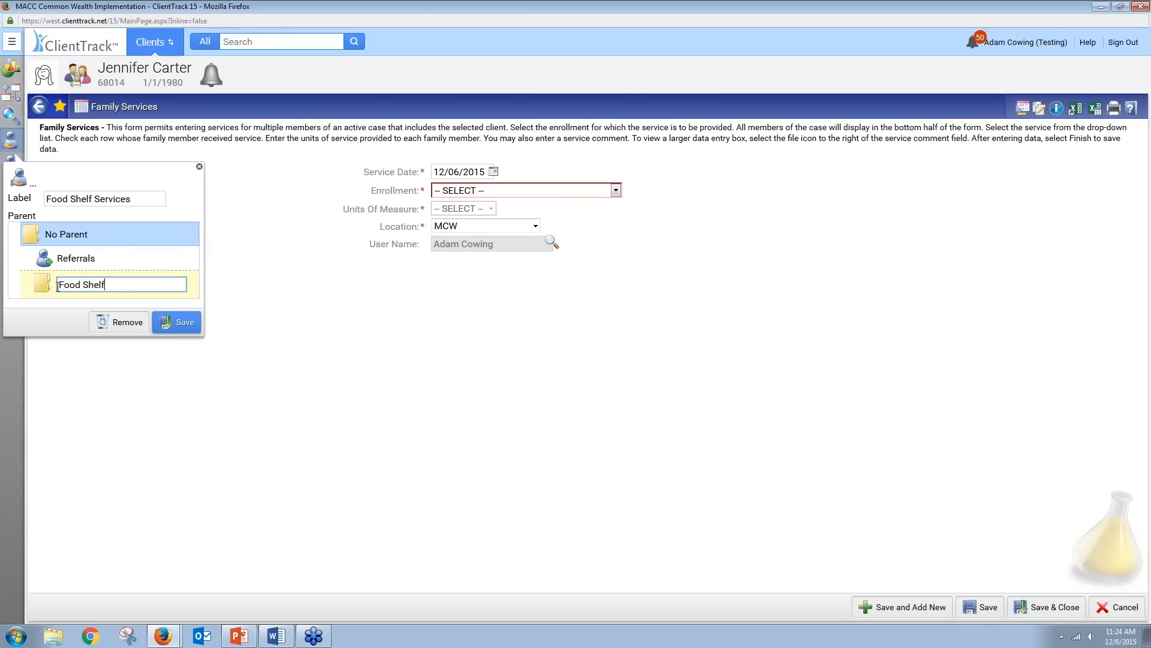
key("Return")
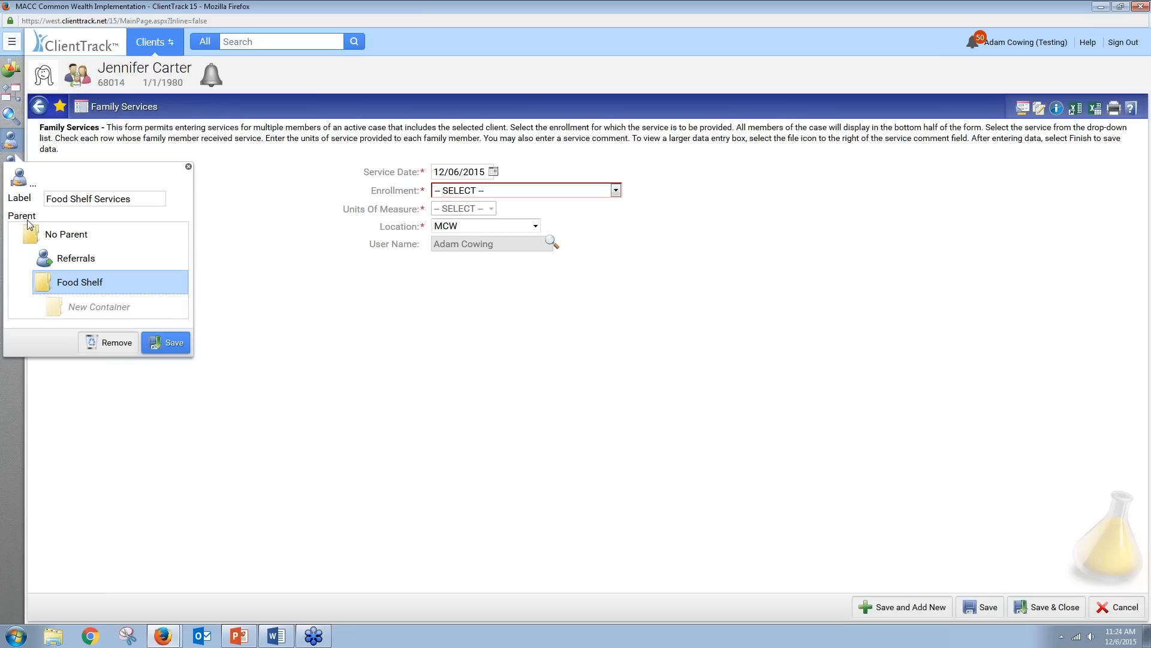
left_click(170, 349)
mouse_move(7, 167)
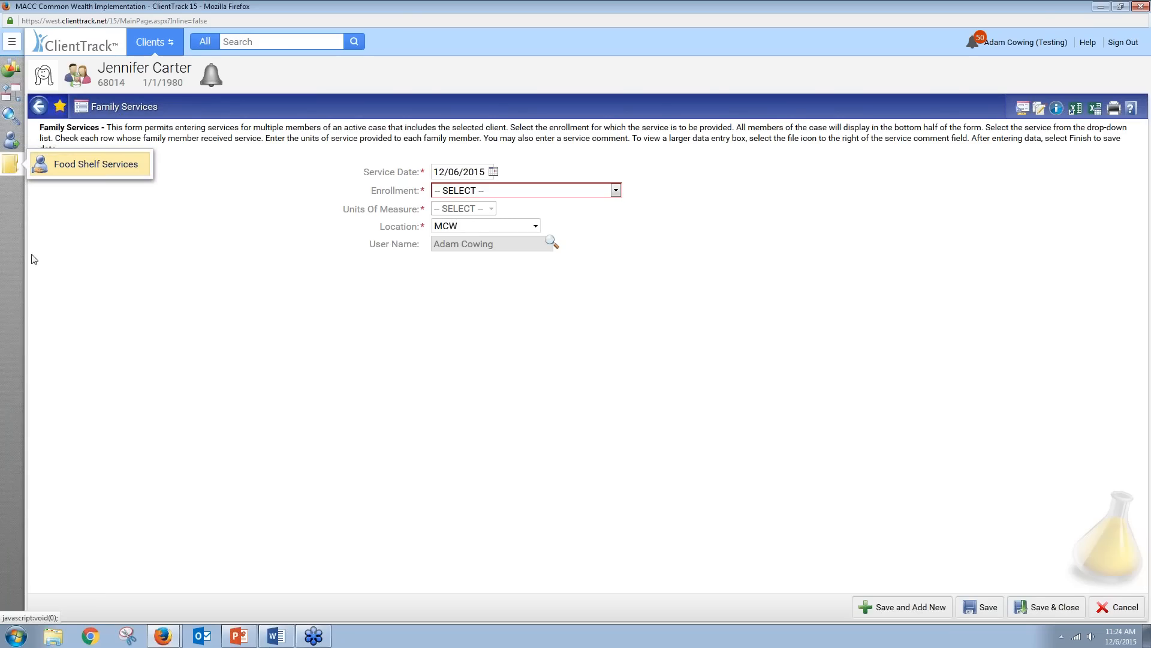
Set the Referrals favorite's parent to the Food Shelf container and save its properties
right_click(13, 144)
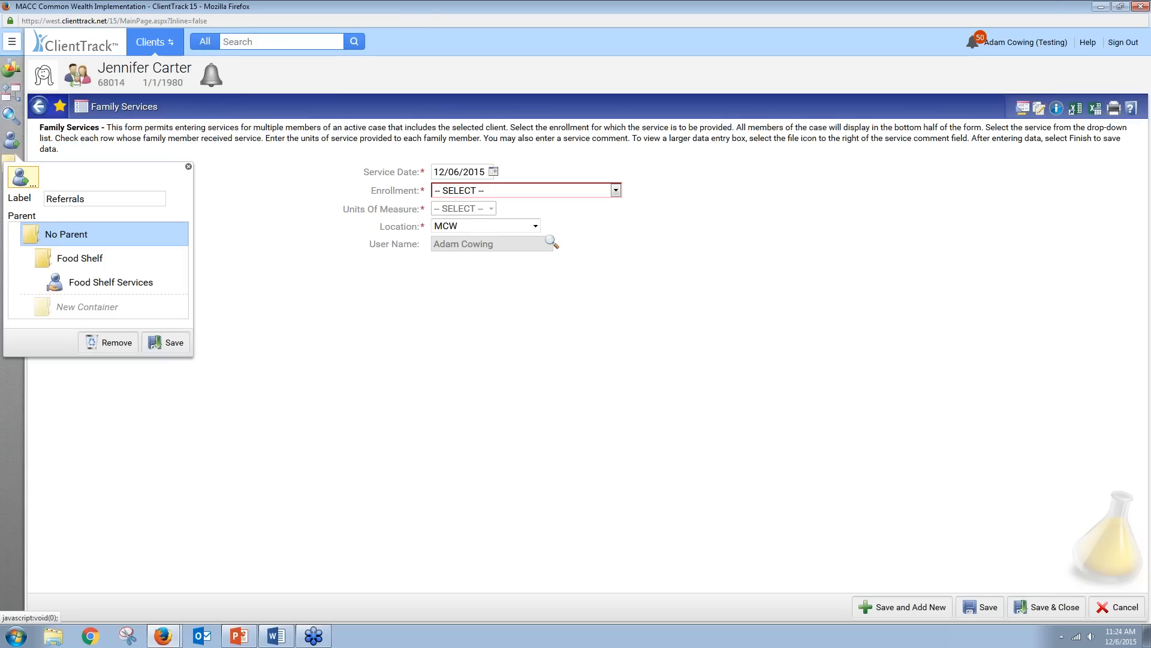
left_click(72, 262)
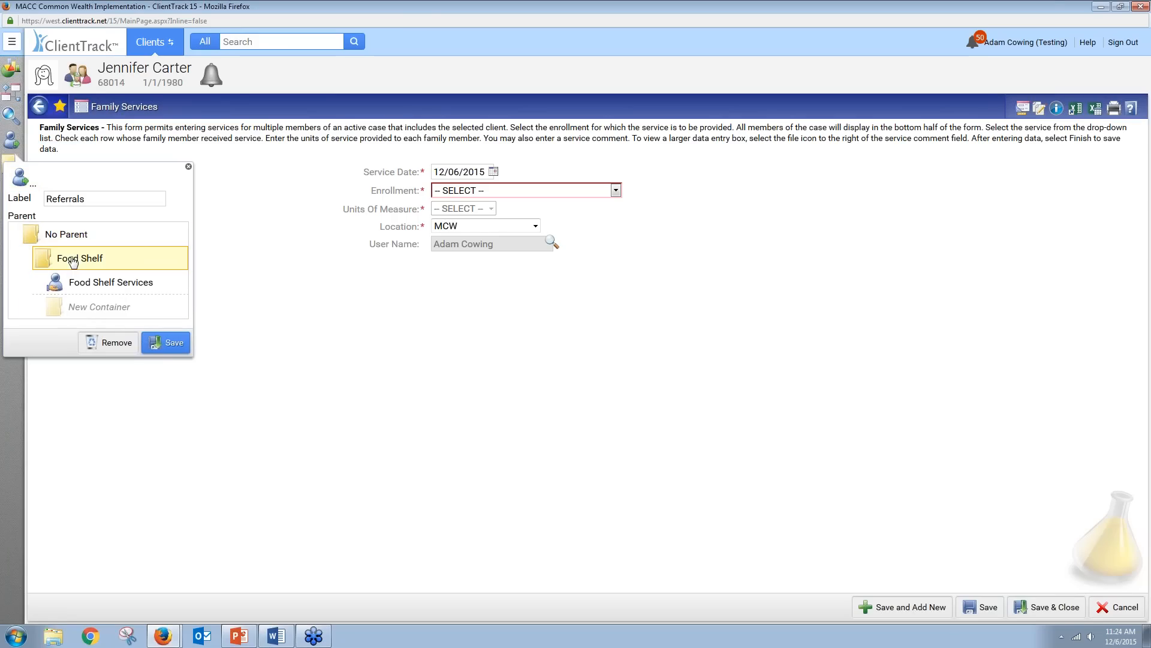
left_click(167, 344)
mouse_move(8, 144)
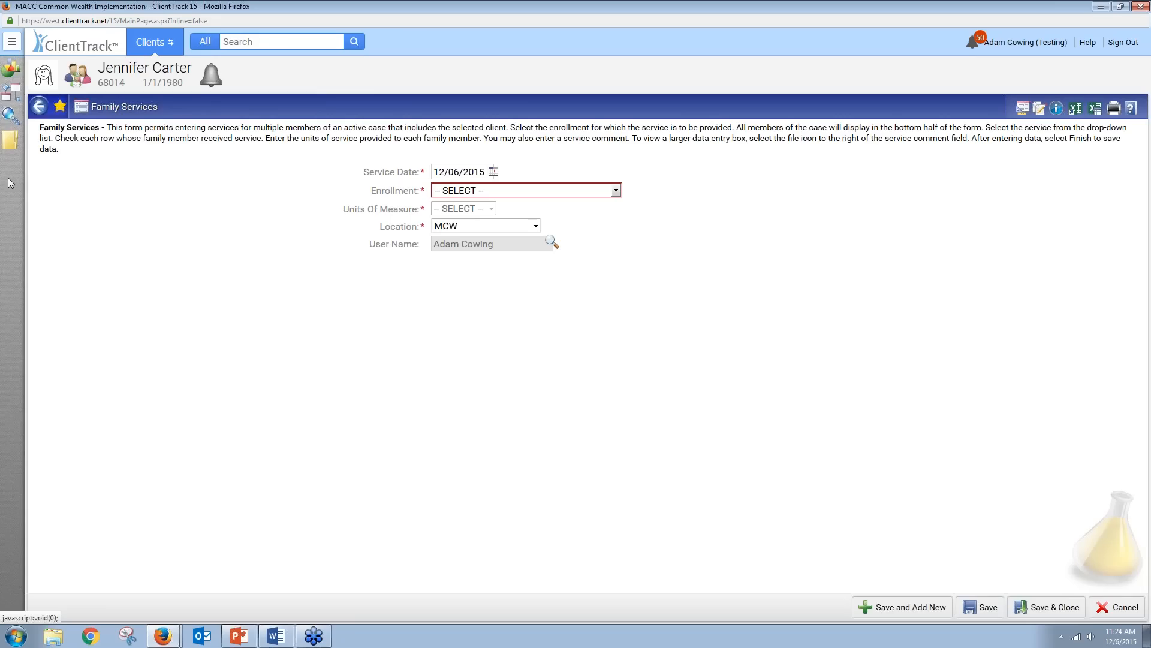
Change the Food Shelf container's icon to "Folder Closed" and save its properties
right_click(13, 136)
left_click(51, 141)
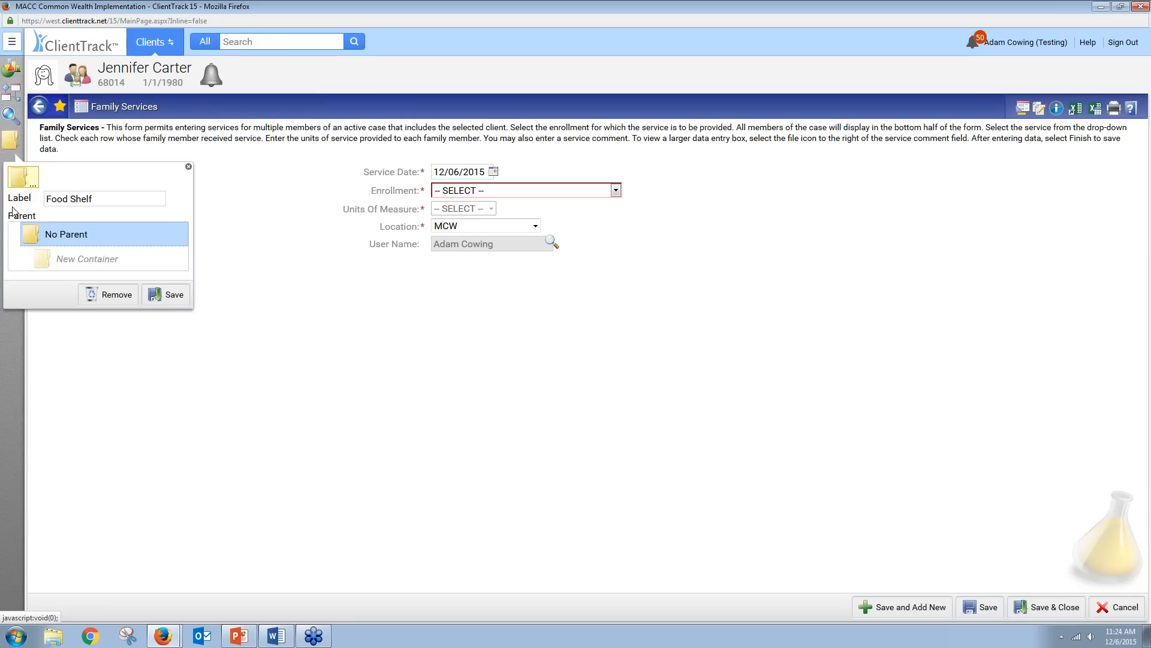
left_click(18, 182)
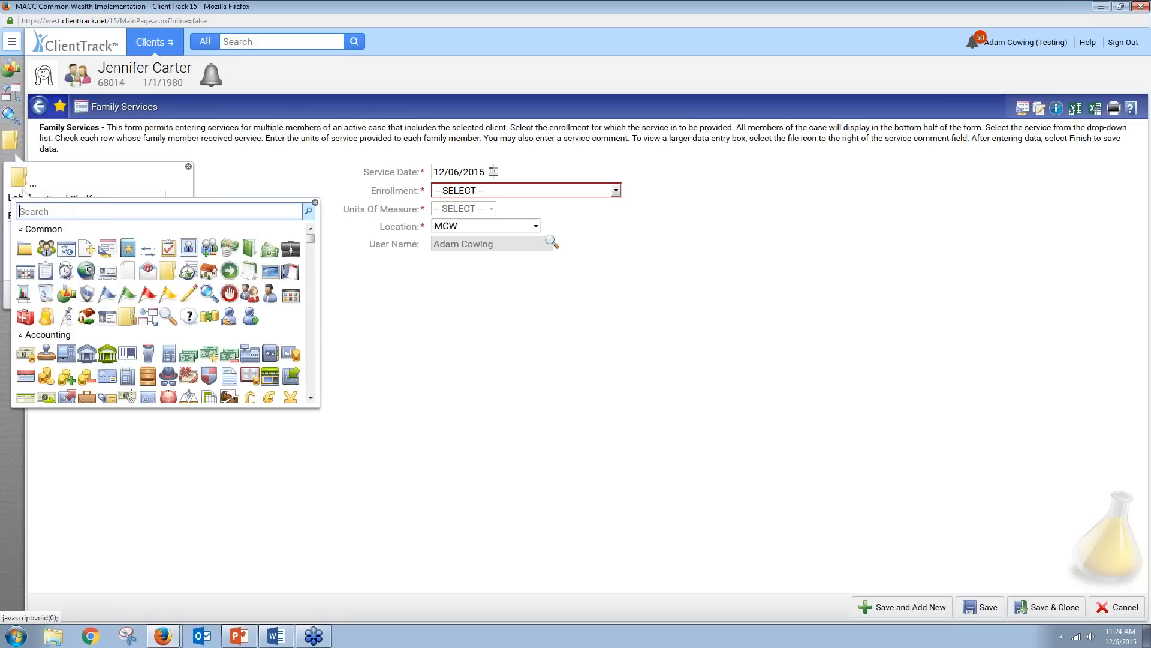
left_click(25, 247)
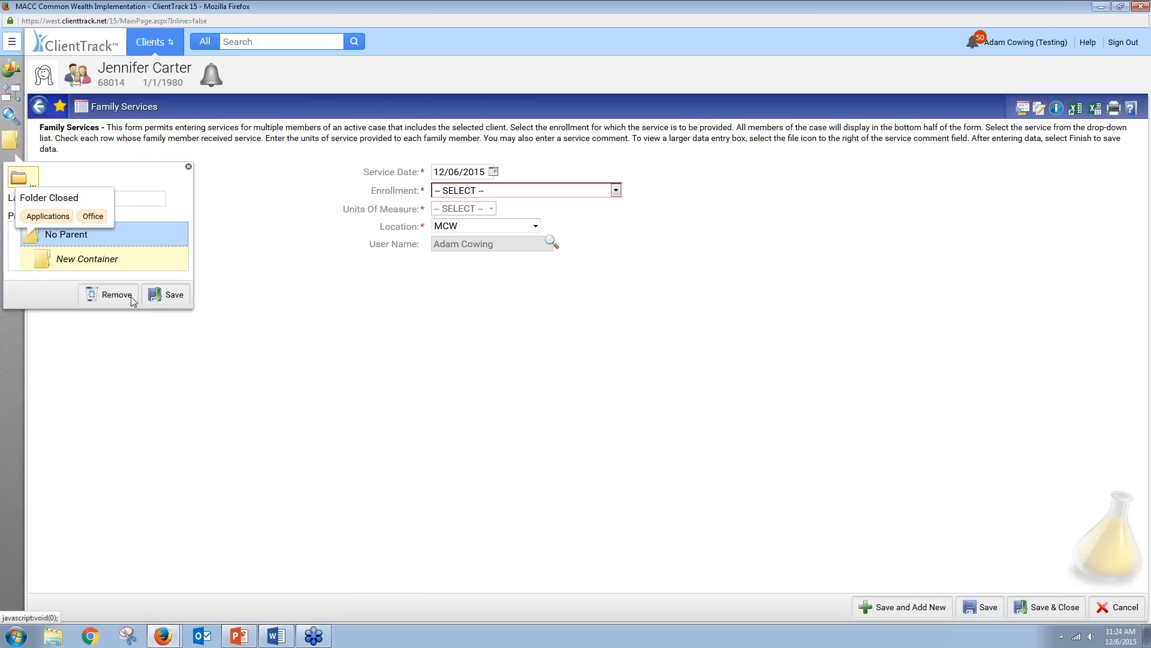
left_click(166, 295)
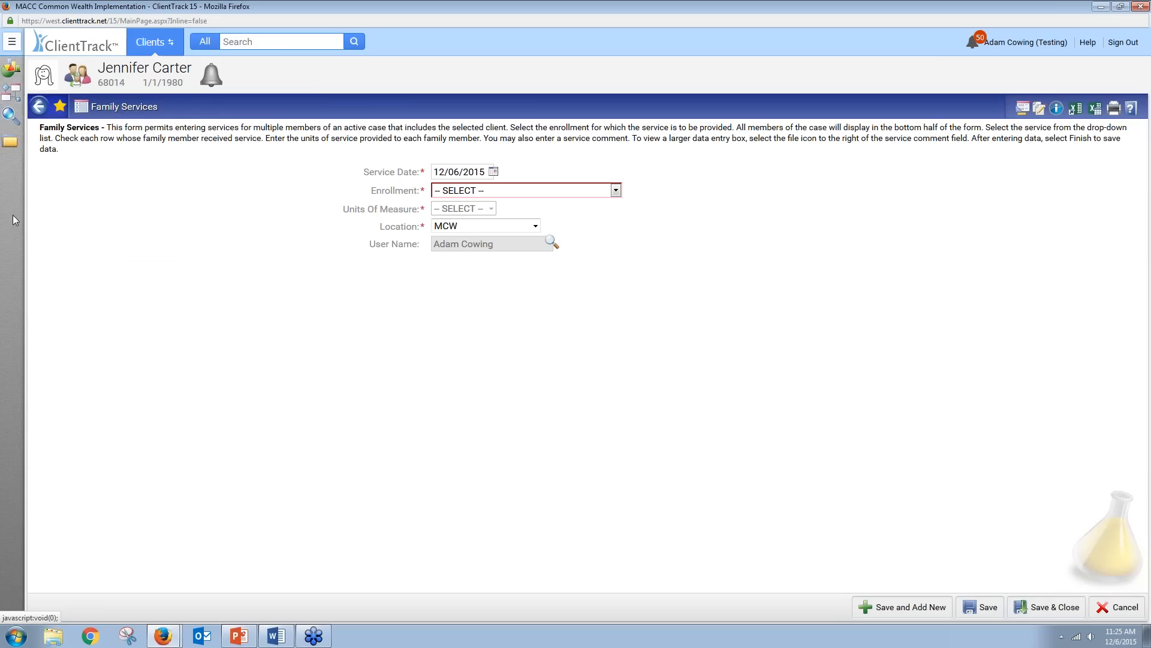
left_click(10, 140)
Examine the available workspaces in the workspace switcher and switch from Clients to the Home workspace
left_click(154, 42)
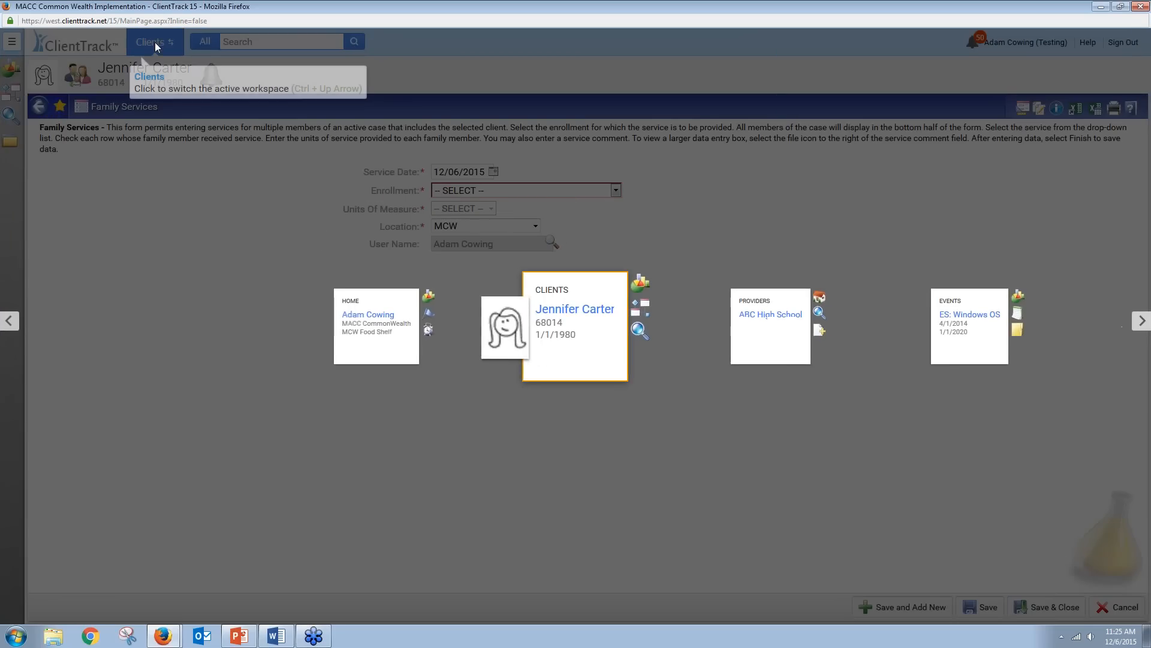
left_click(405, 56)
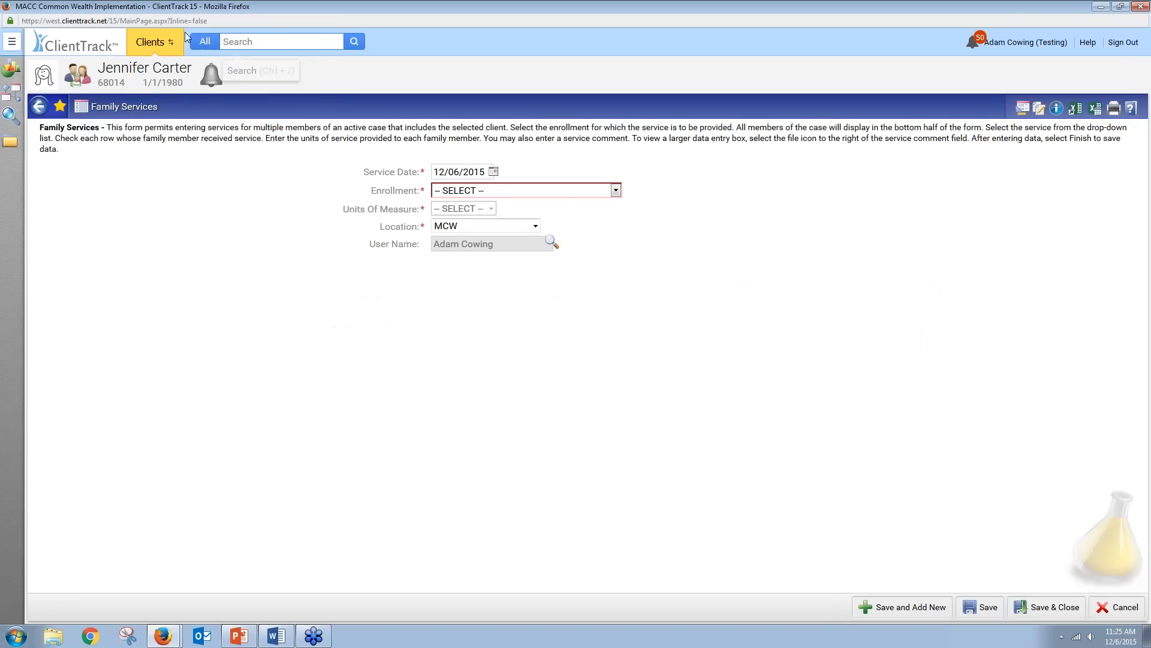
left_click(150, 42)
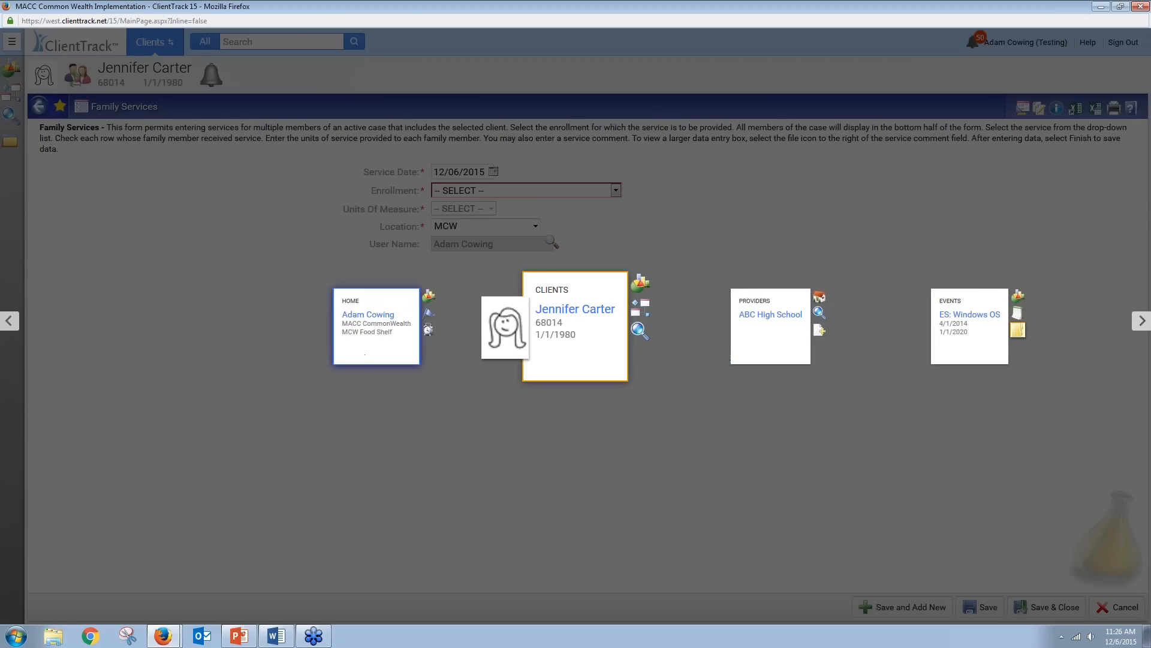
left_click(371, 353)
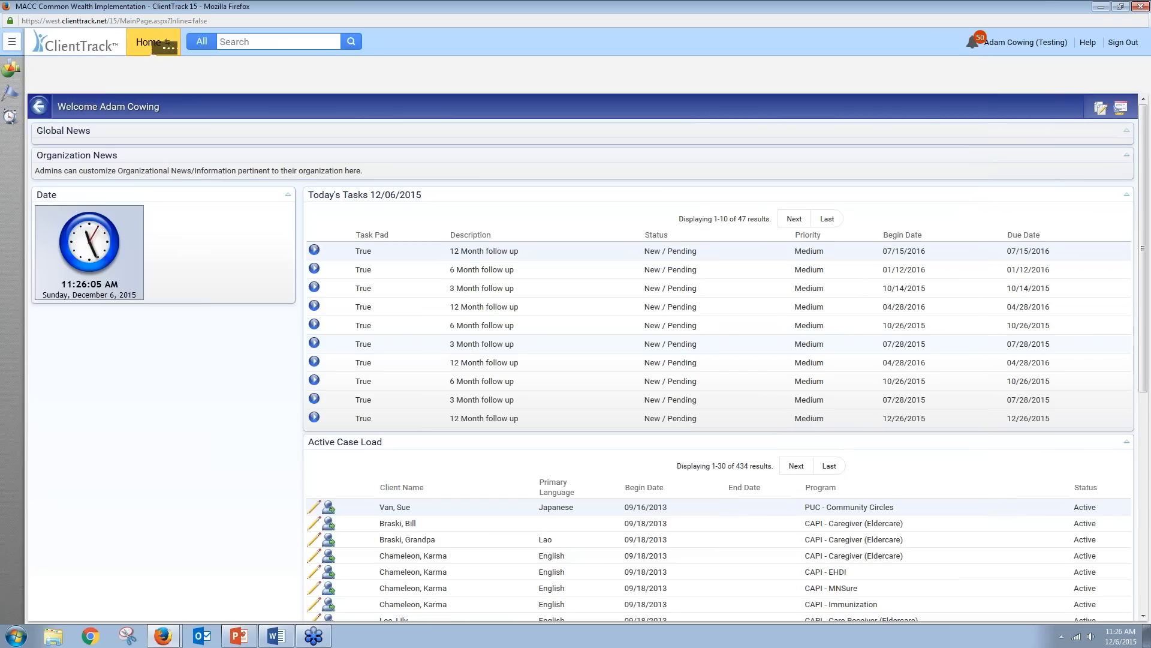
Switch to the Providers workspace for ABC High School and return to the Clients workspace
left_click(161, 42)
left_click(953, 348)
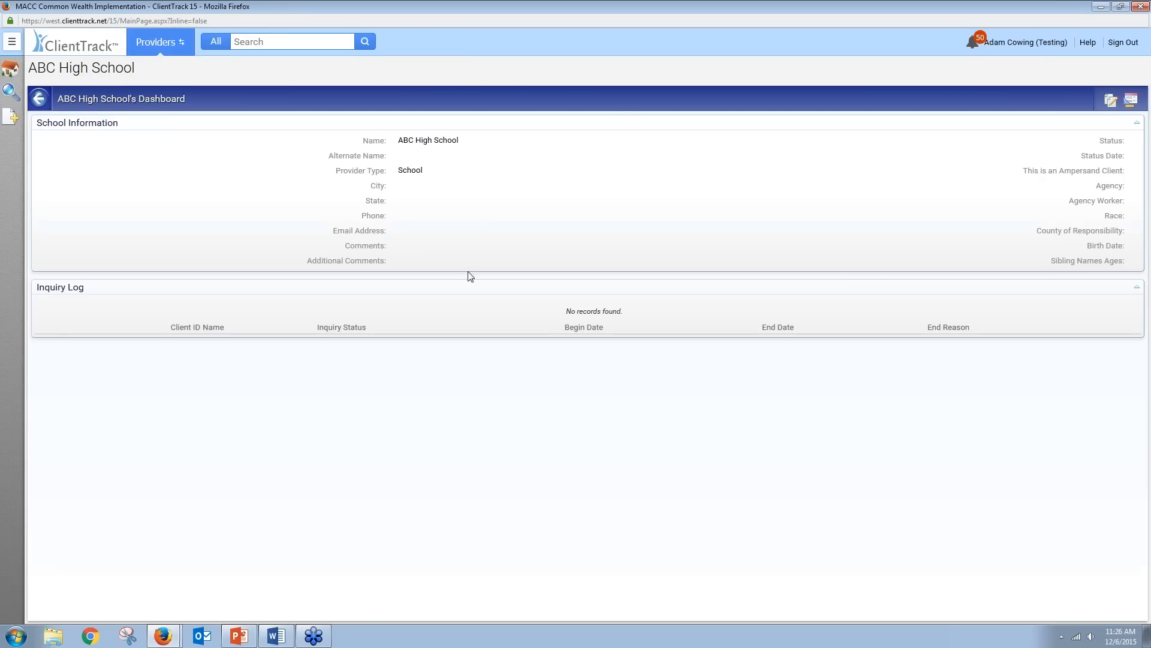
left_click(160, 42)
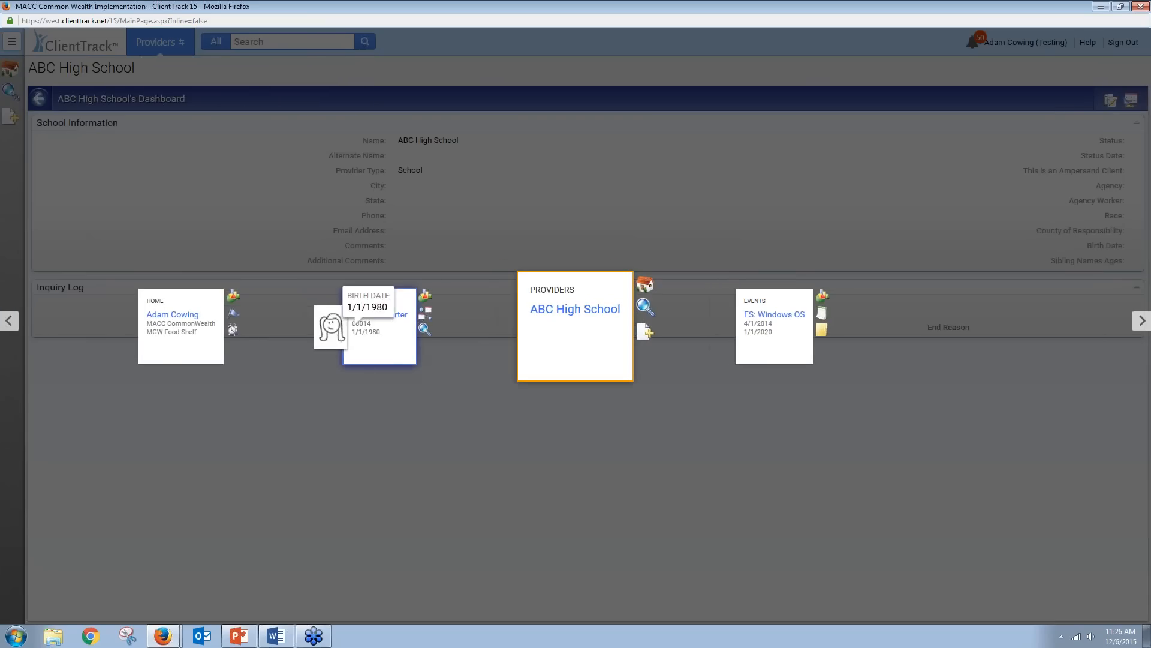
left_click(387, 352)
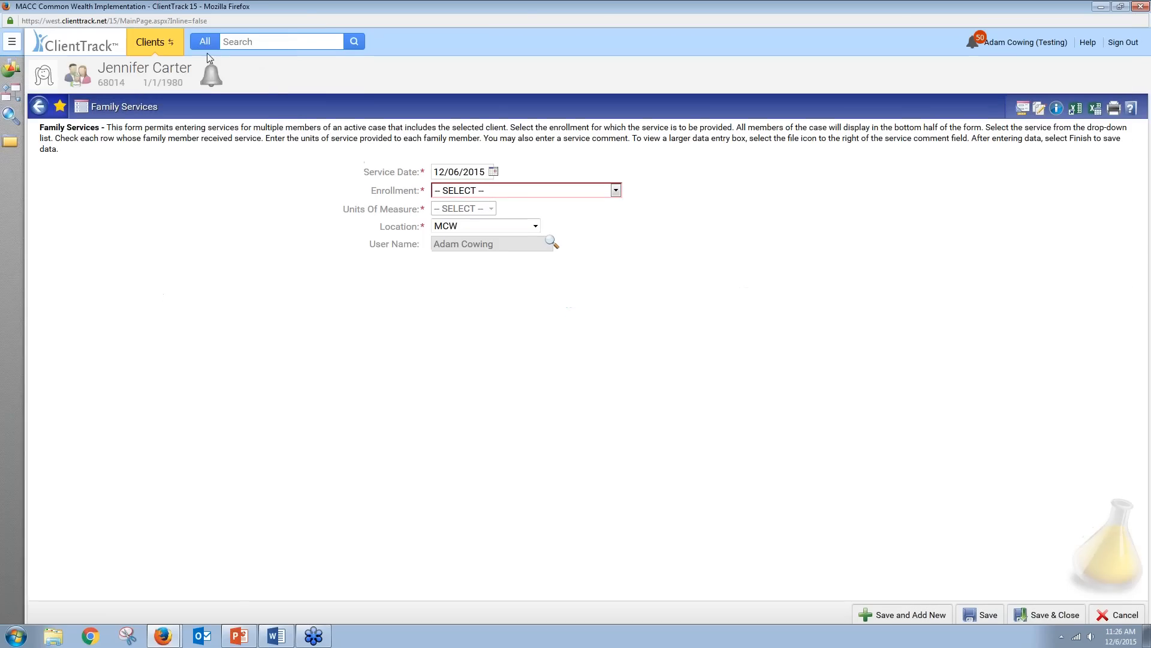
Browse the Home, Providers and Events cards in the workspace switcher and close it without changing workspace
left_click(164, 37)
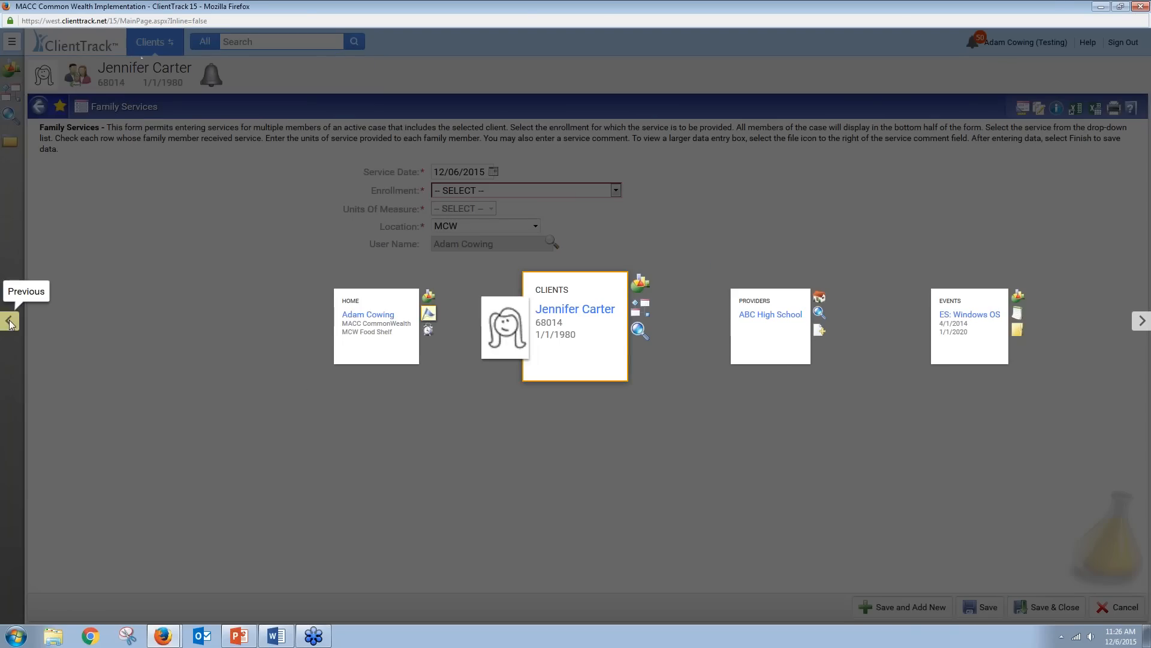
left_click(9, 321)
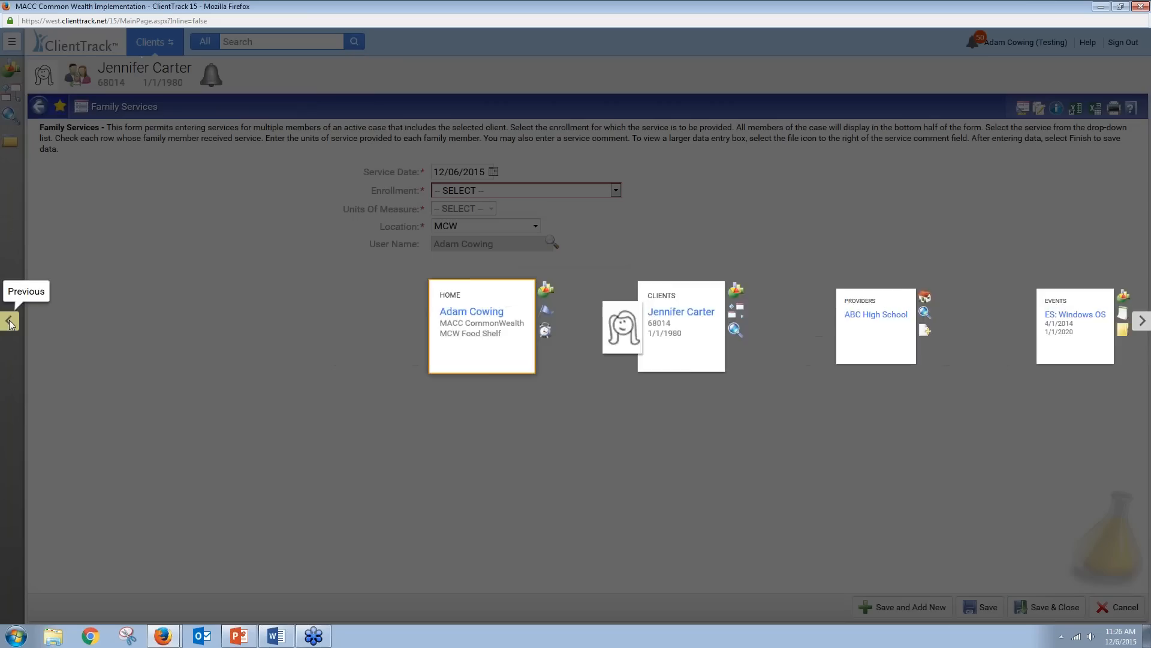
left_click(1142, 322)
left_click(1142, 322)
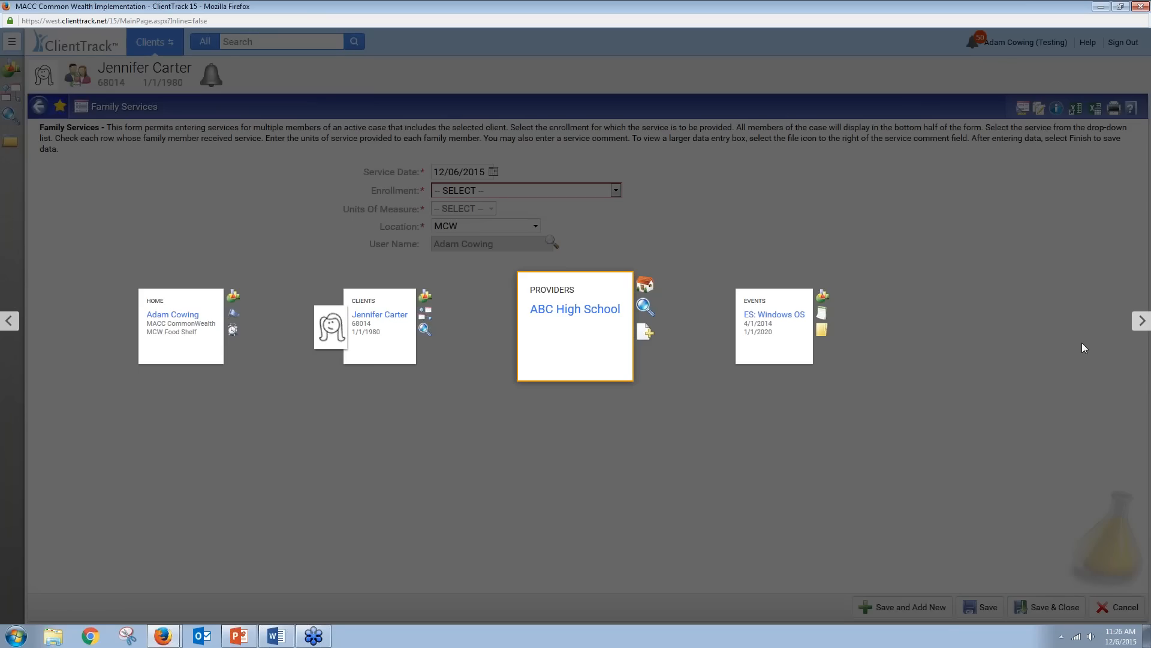
left_click(1141, 322)
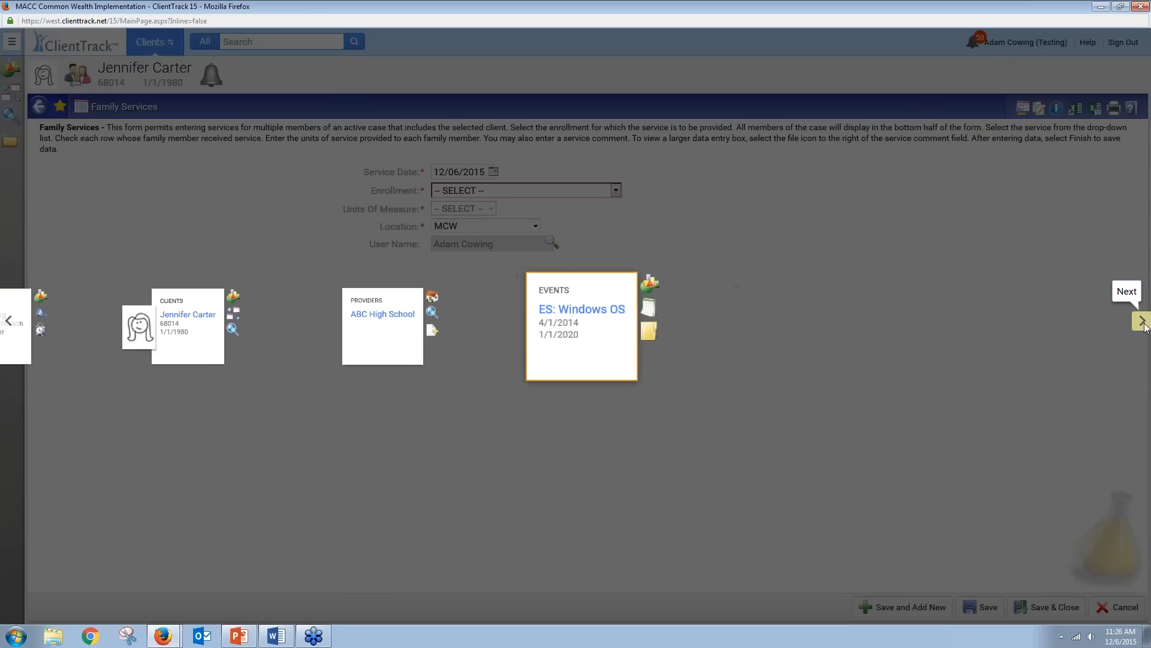
left_click(871, 469)
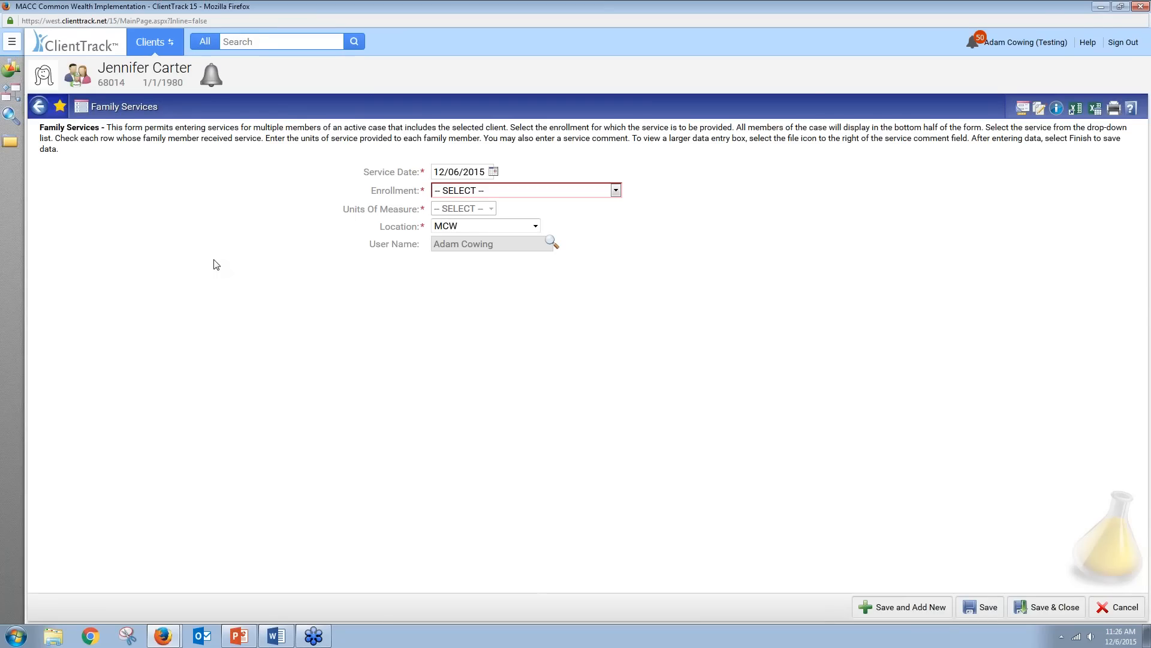
Reopen the workspace switcher, move the selection among the neighbouring workspaces, and confirm the Clients workspace
key("Escape")
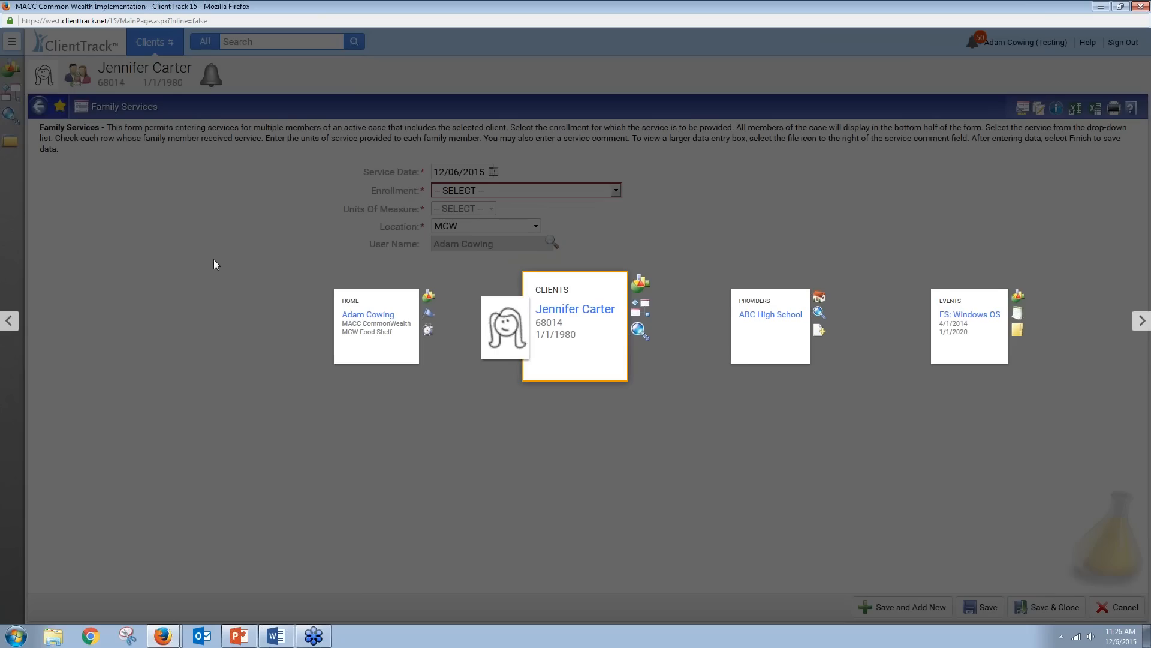
key("Left")
key("Right")
key("Right")
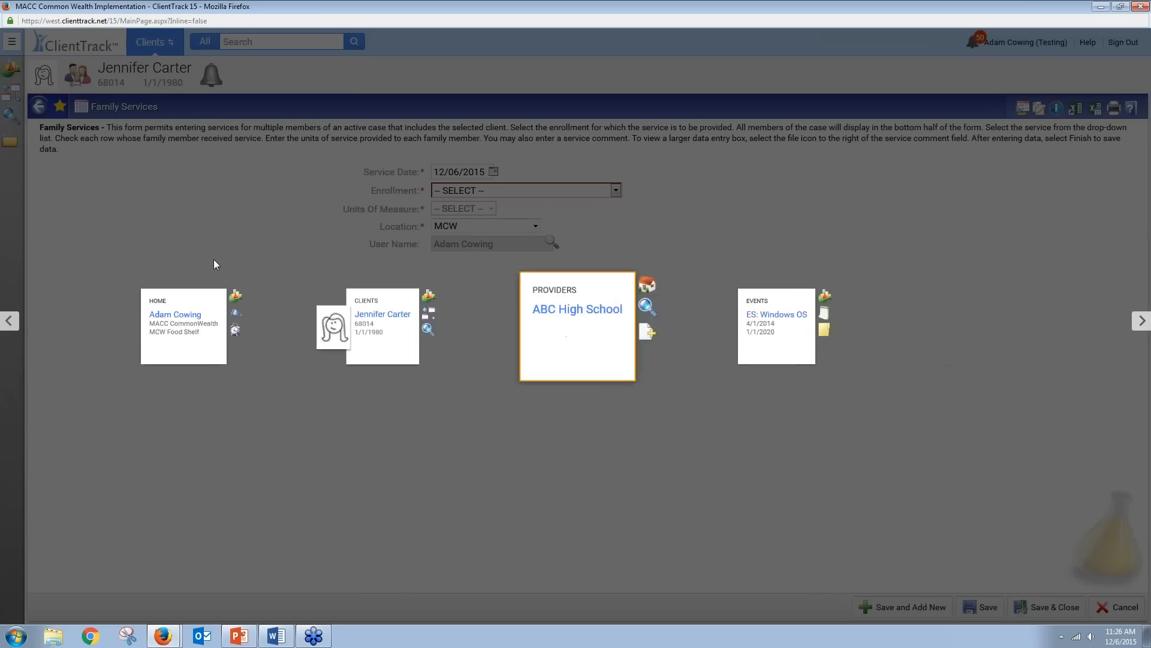
key("Left")
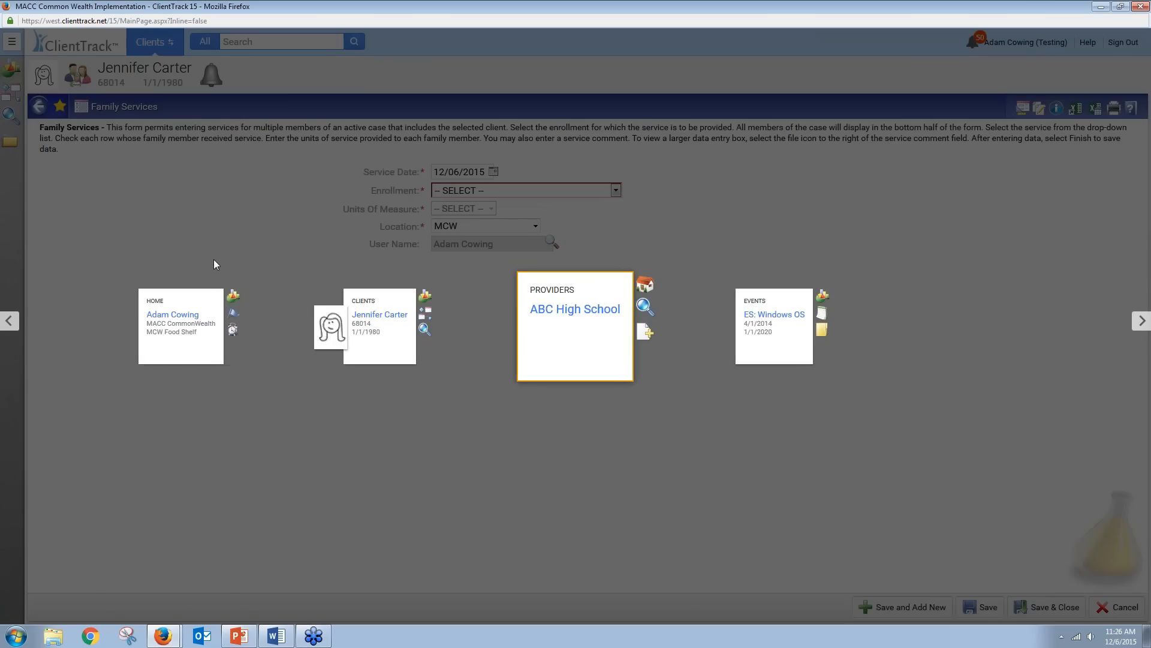
key("Left")
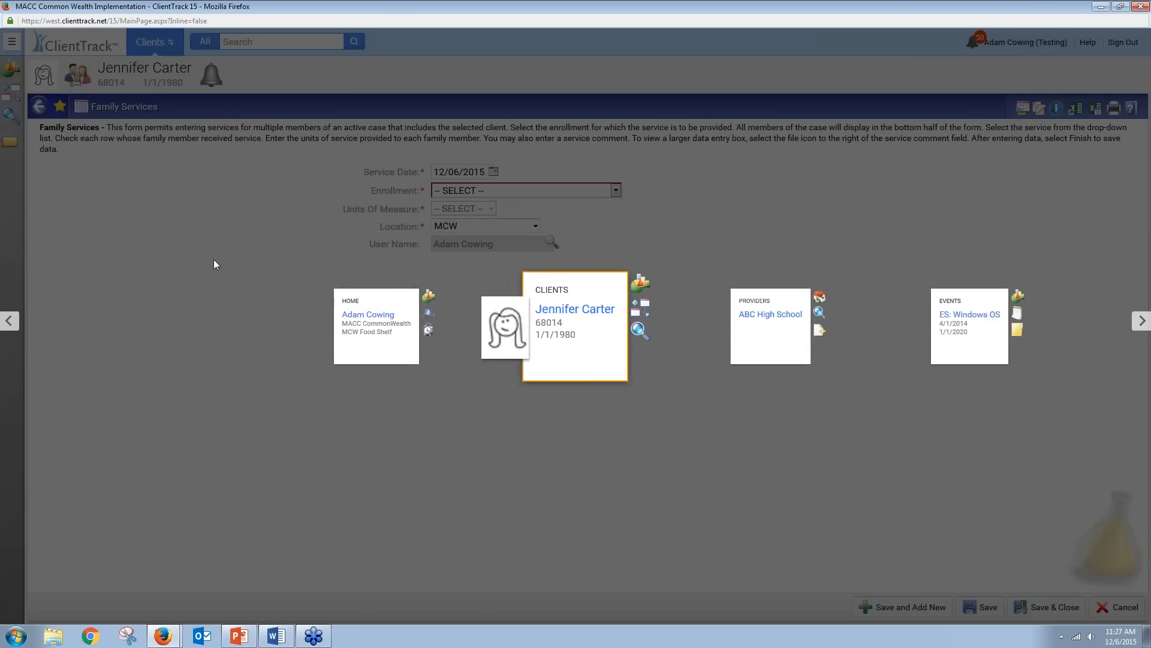
key("Right")
key("Left")
key("Return")
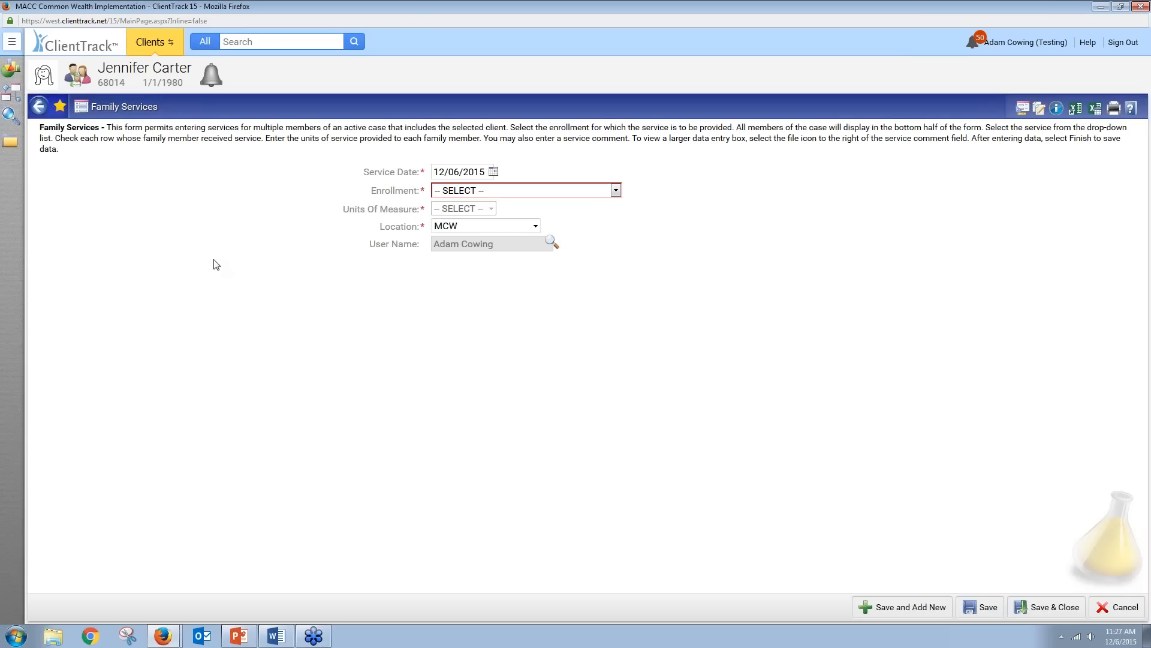
Launch the Intake workflow from the Clients card's shortcuts in the workspace switcher, and close the workflow
key("Return")
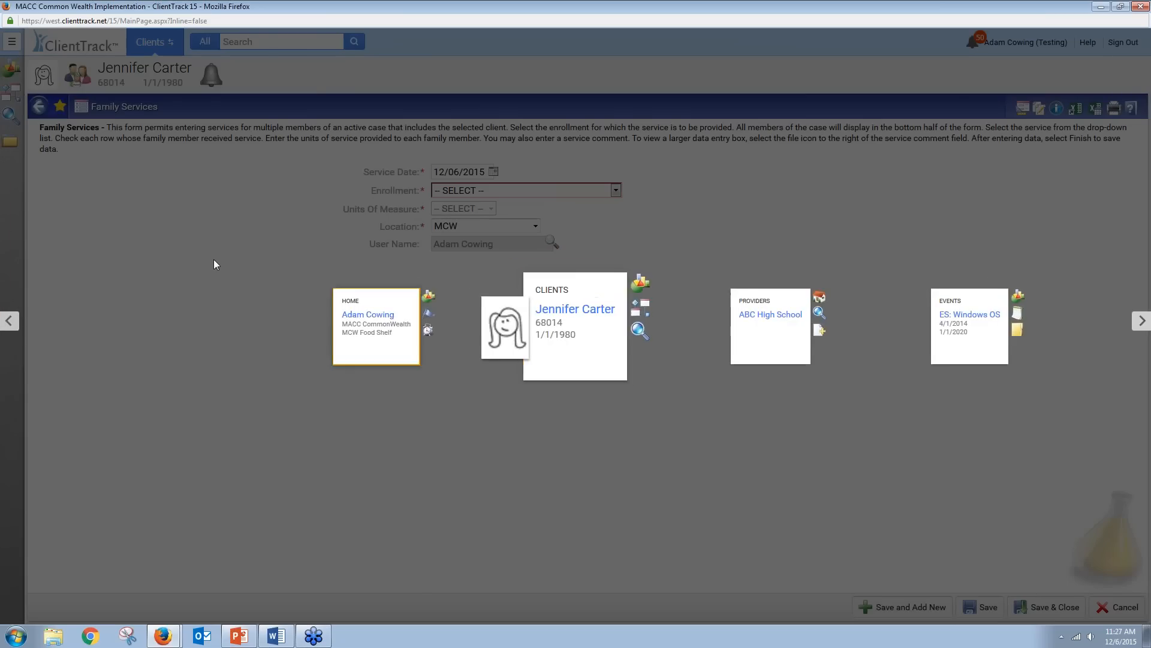
key("Left")
key("Down")
key("Down")
key("Down")
key("Up")
key("Up")
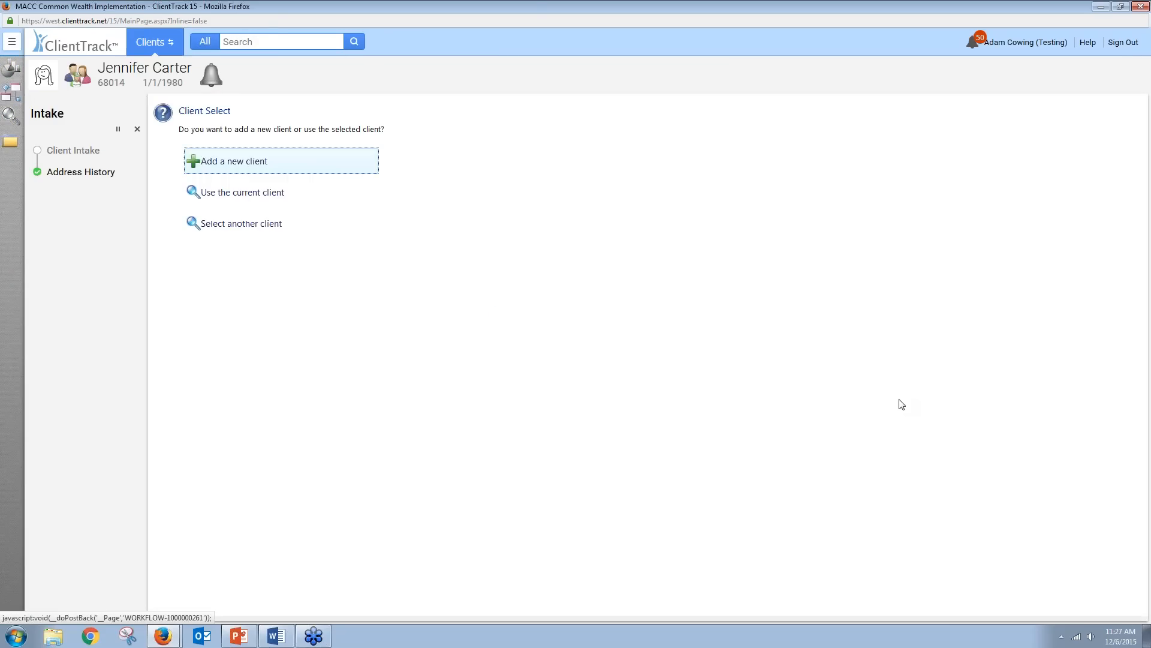
left_click(137, 130)
left_click(671, 381)
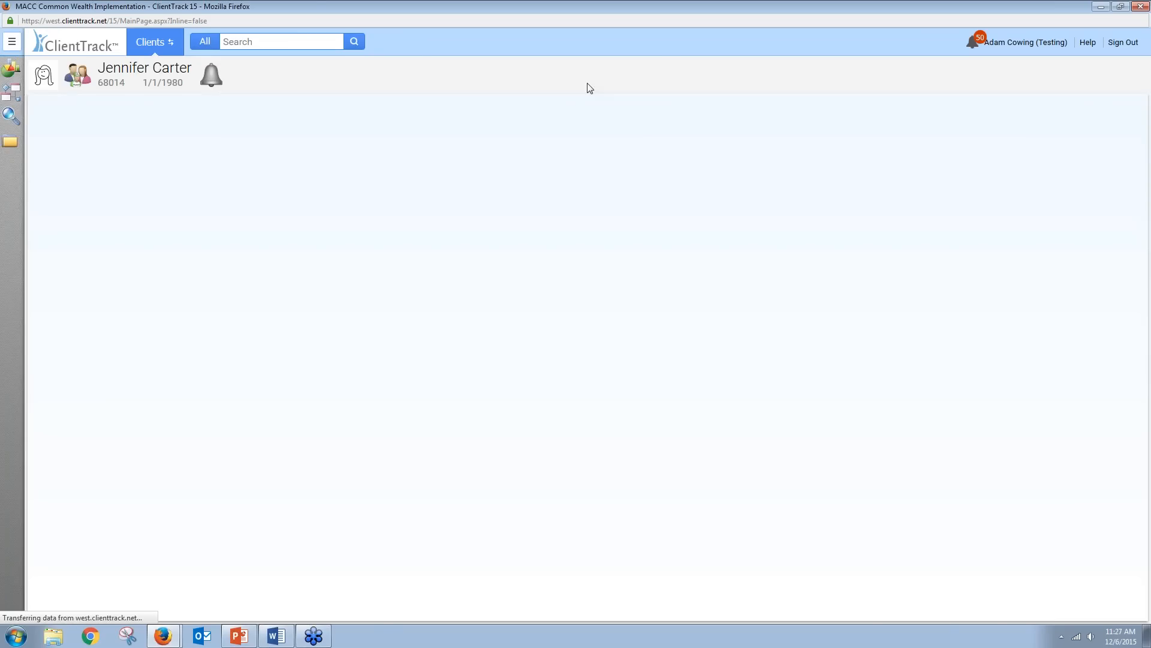
Examine the shortcuts on the Clients card in the workspace switcher and return to the client's dashboard
key("ctrl+space")
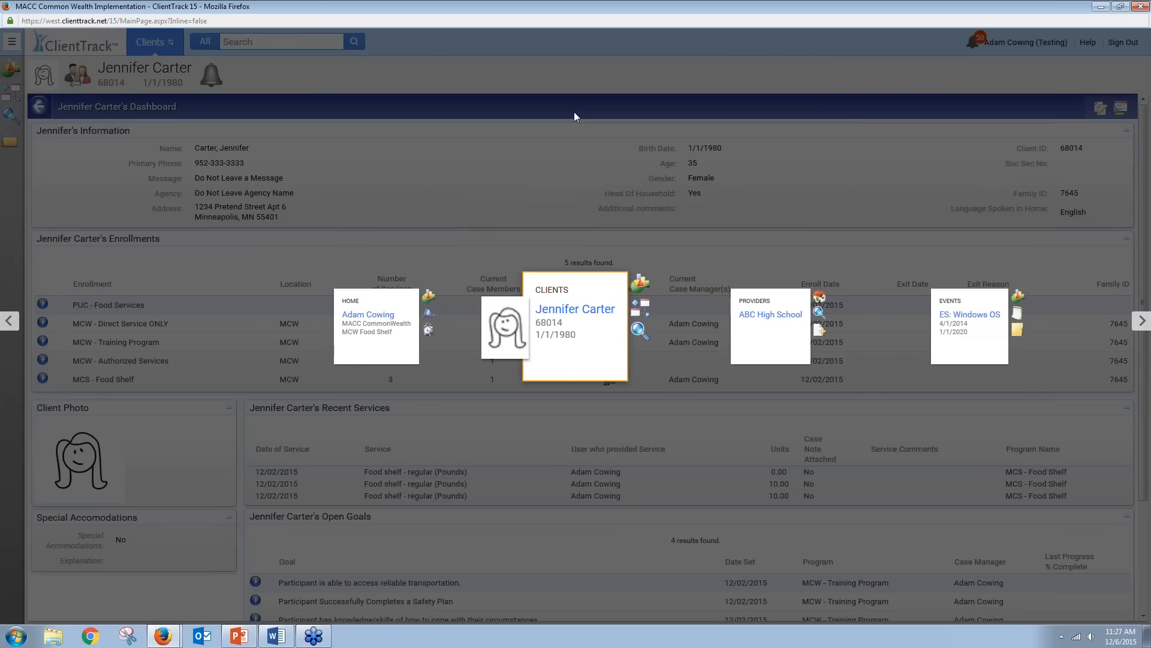
key("Right")
key("Left")
key("Down")
key("Down")
key("Down")
left_click(423, 174)
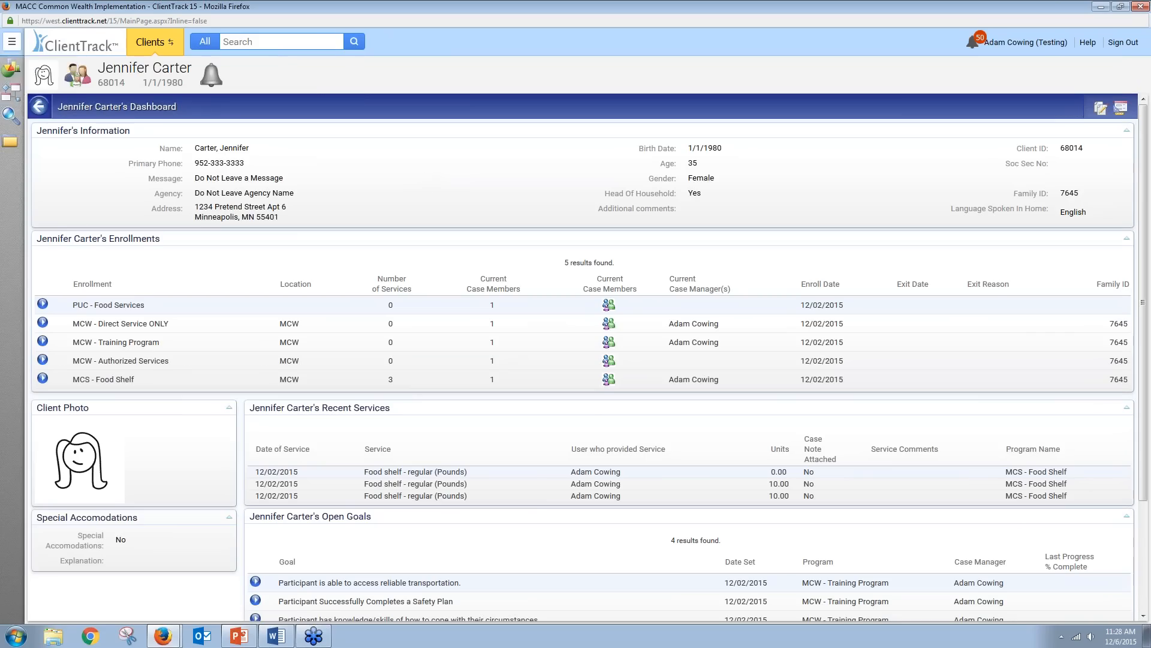
Start the Intake workflow directly from the Clients workspace's quick links and cancel it
left_click(9, 99)
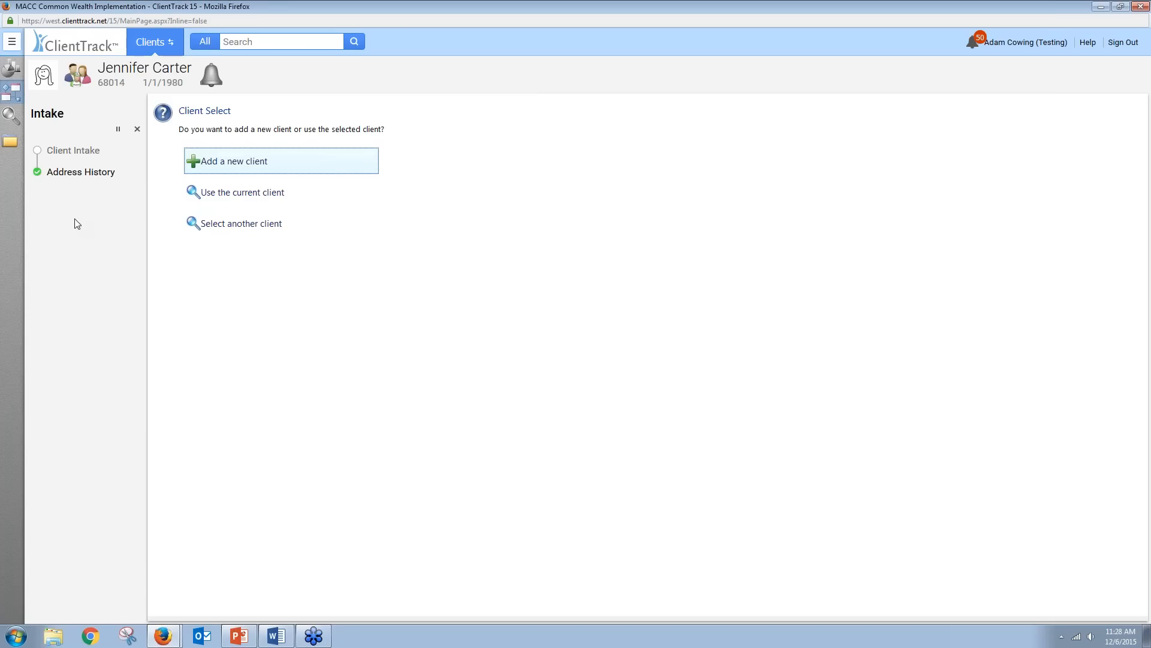
left_click(137, 131)
left_click(667, 381)
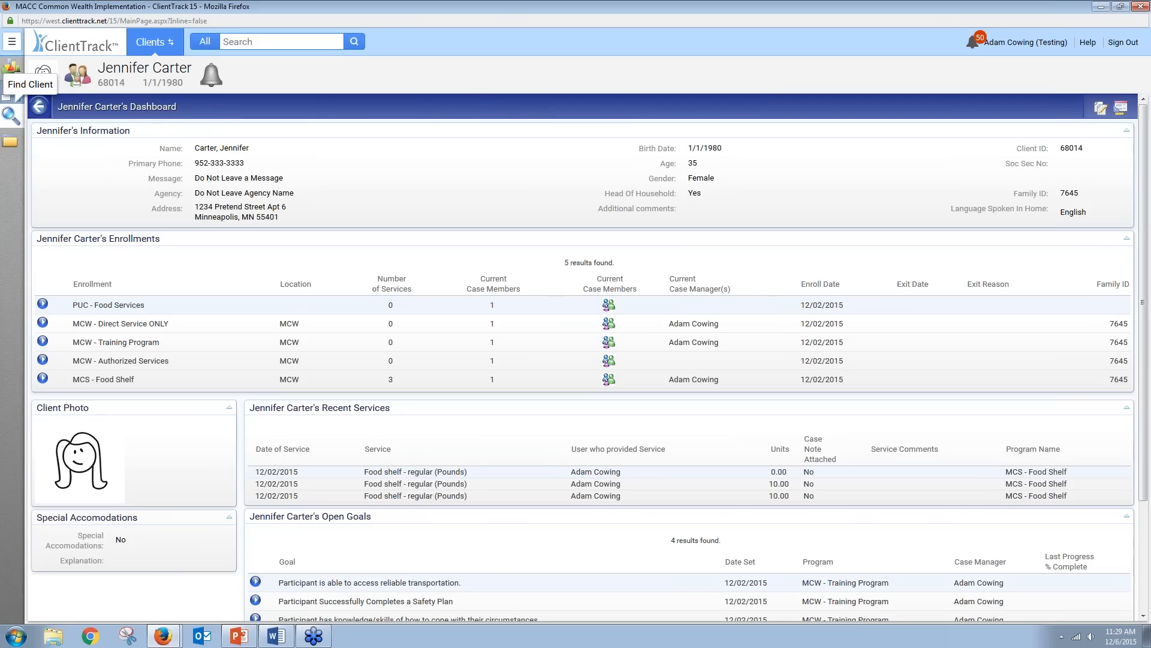
Run a Find Client search without criteria, view the next, last and first result pages, and cancel the search form
left_click(11, 114)
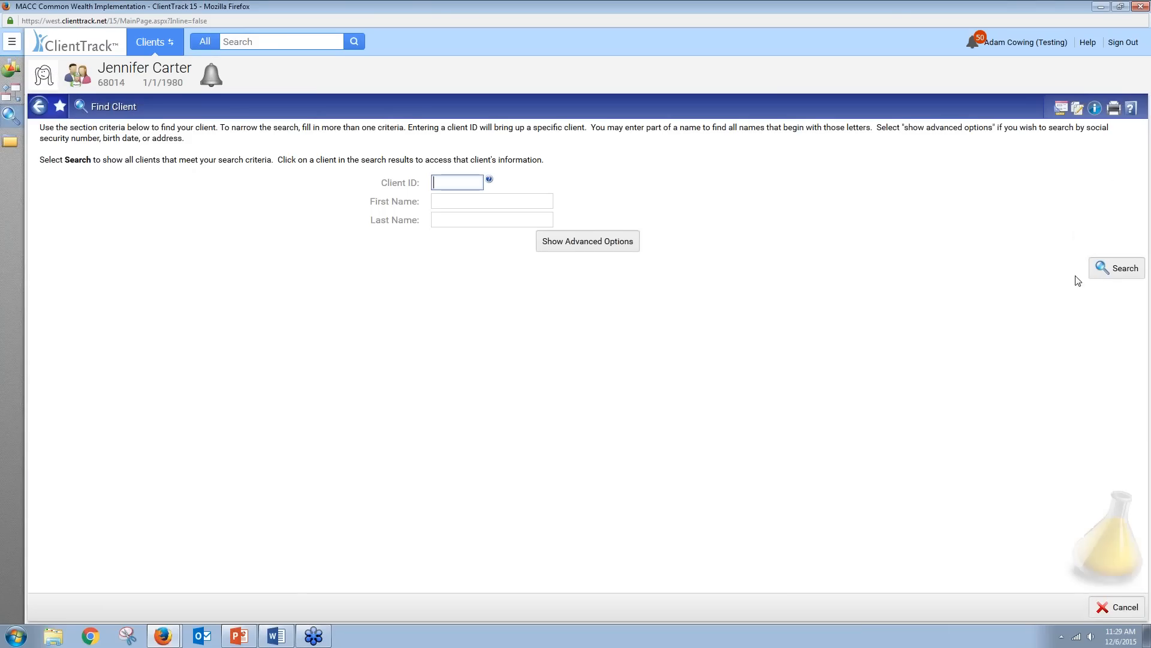
left_click(1098, 273)
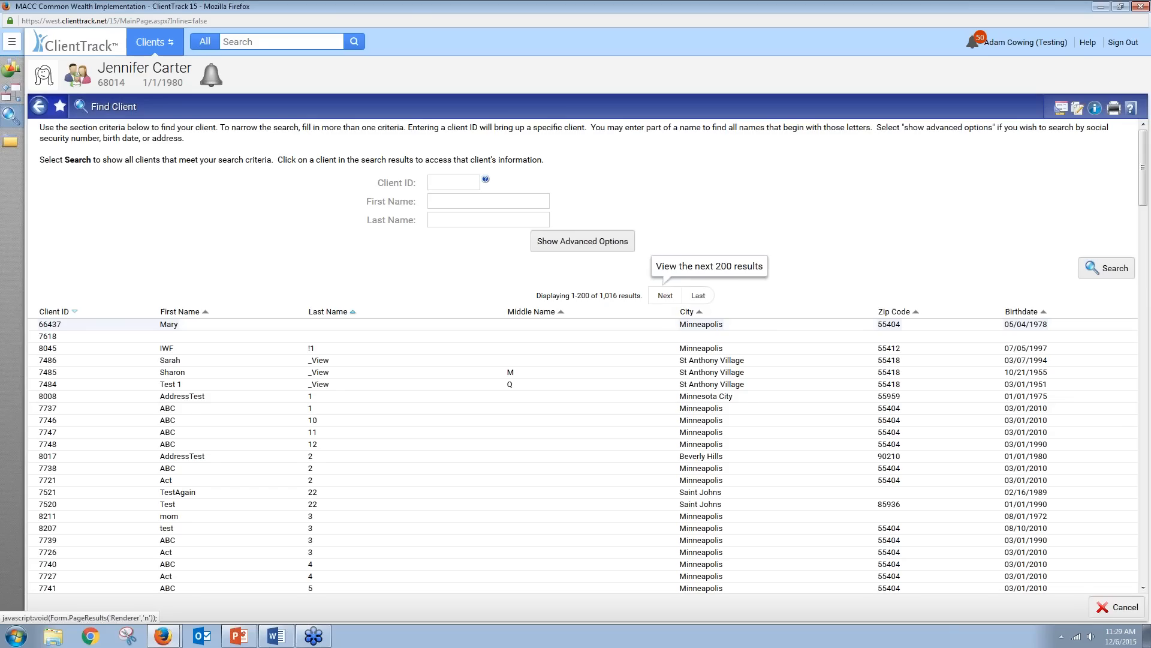
left_click(665, 300)
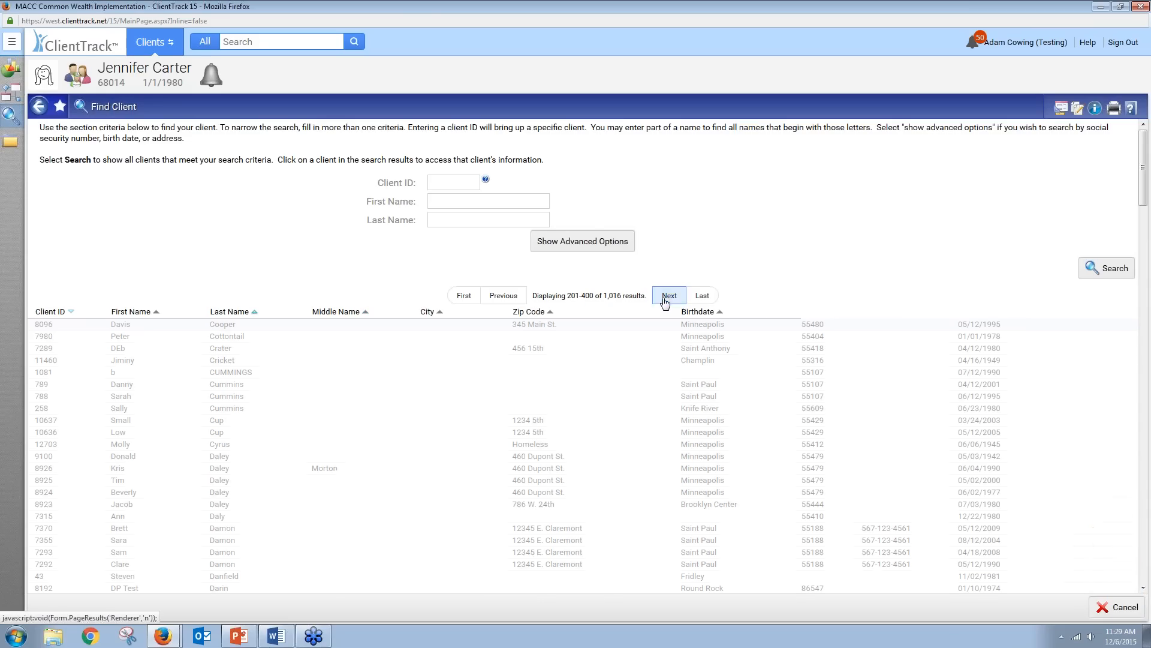
left_click(708, 297)
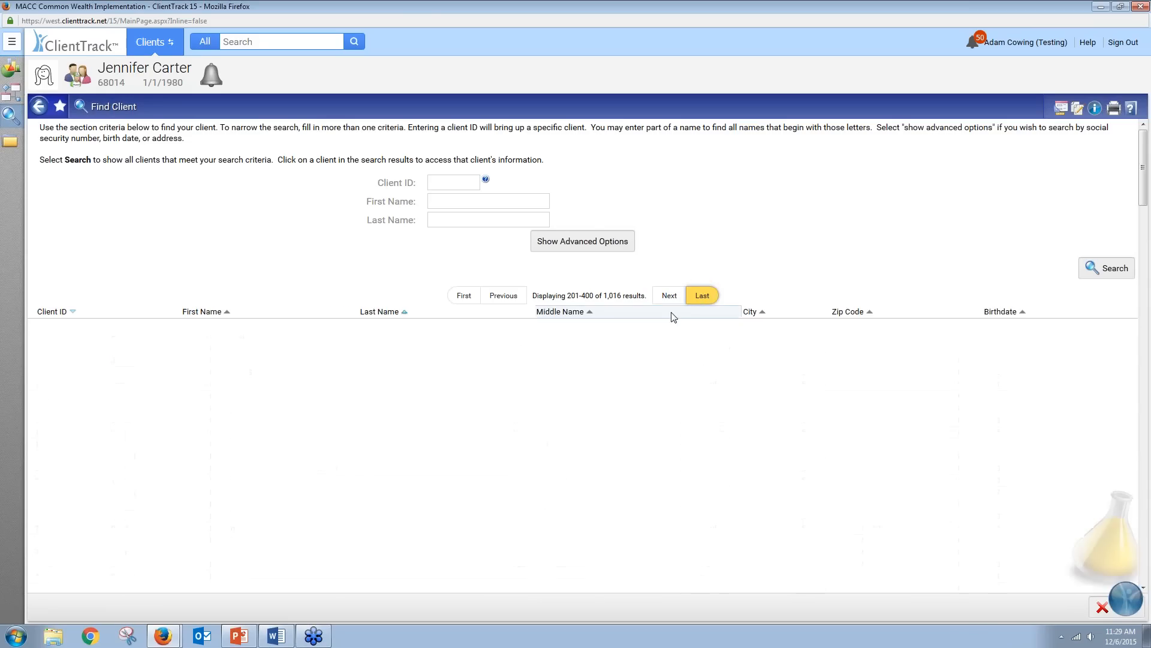
left_click(472, 298)
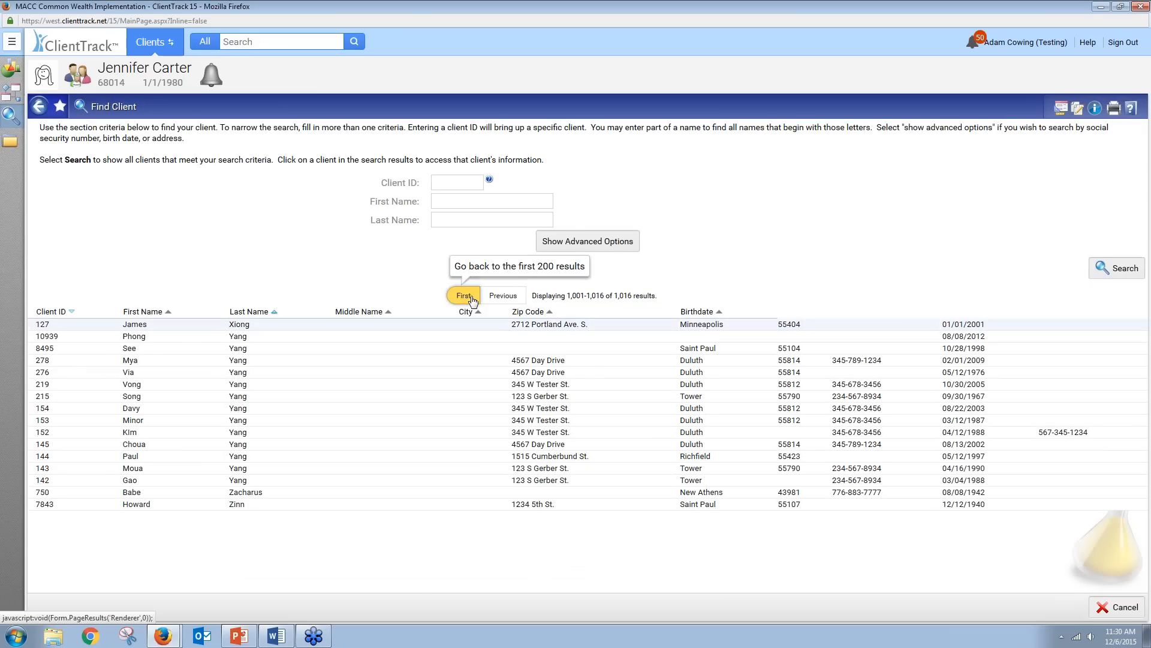
left_click(504, 295)
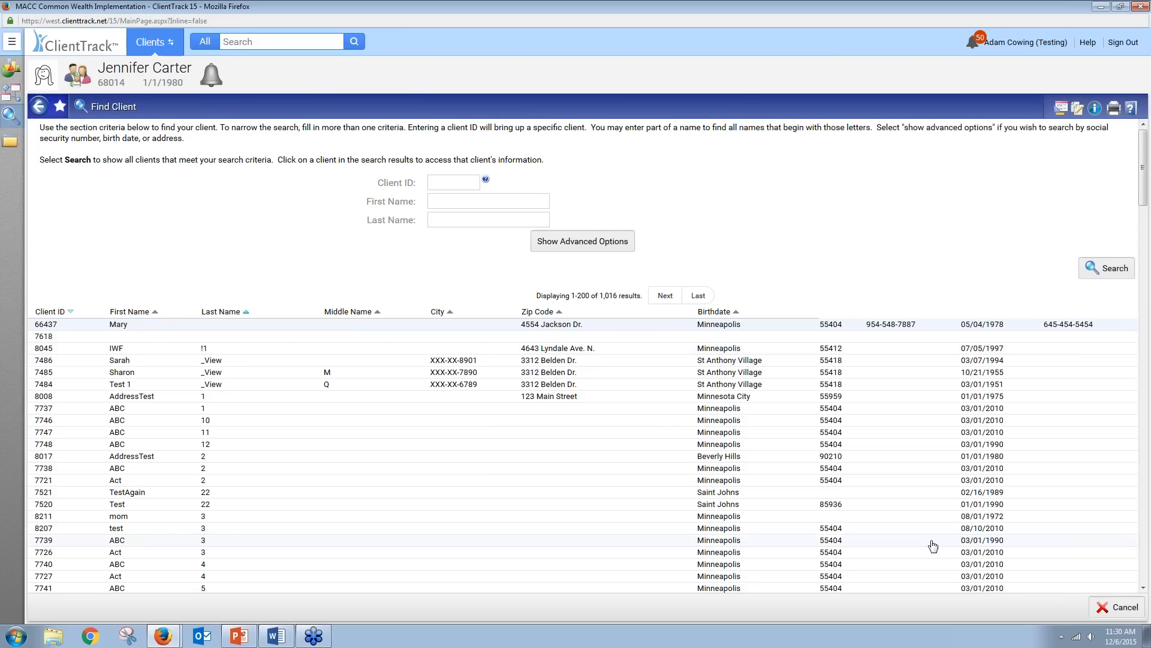
left_click(1123, 616)
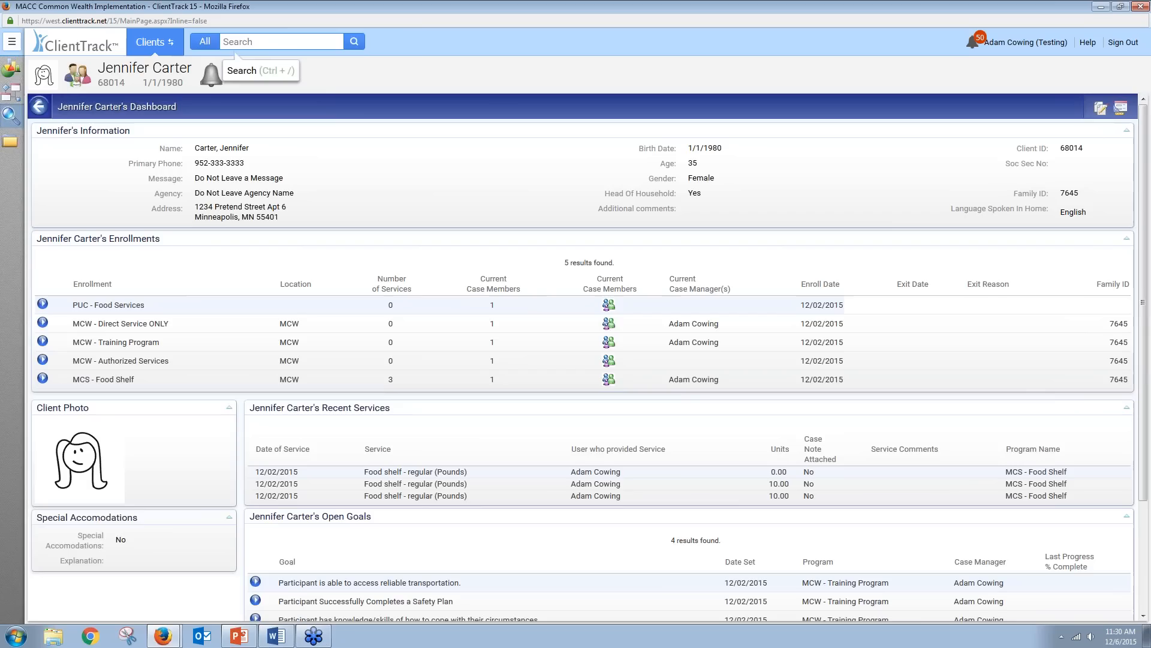
Search all workspaces with the global search for clients and providers matching a first name
left_click(245, 46)
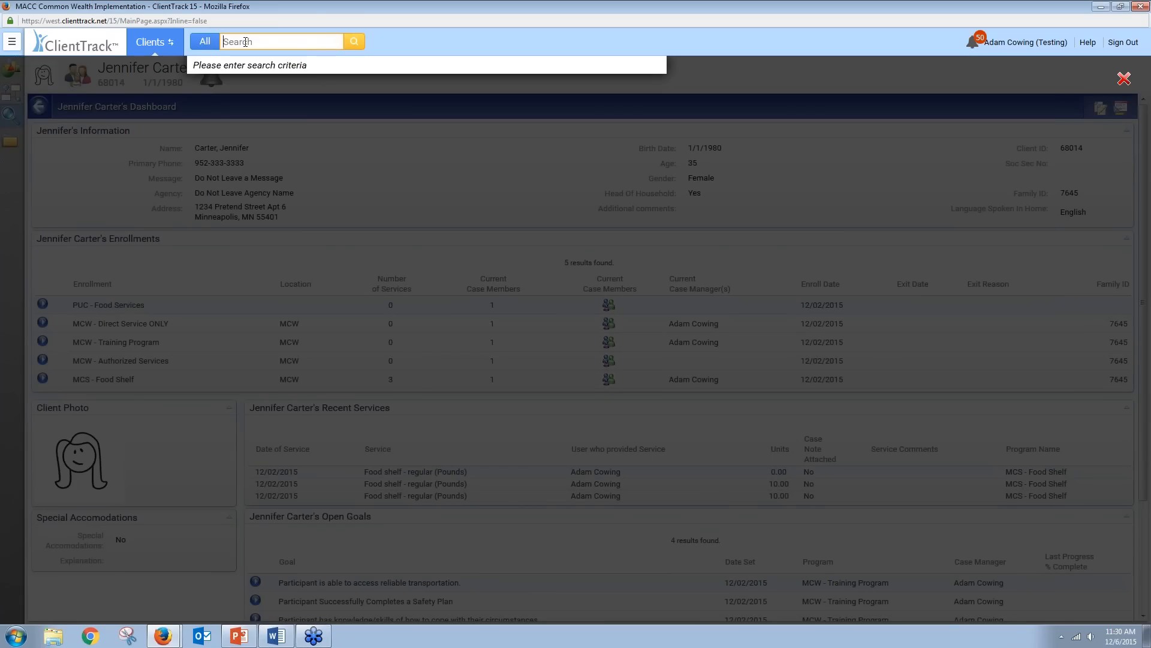
type("john")
left_click(354, 41)
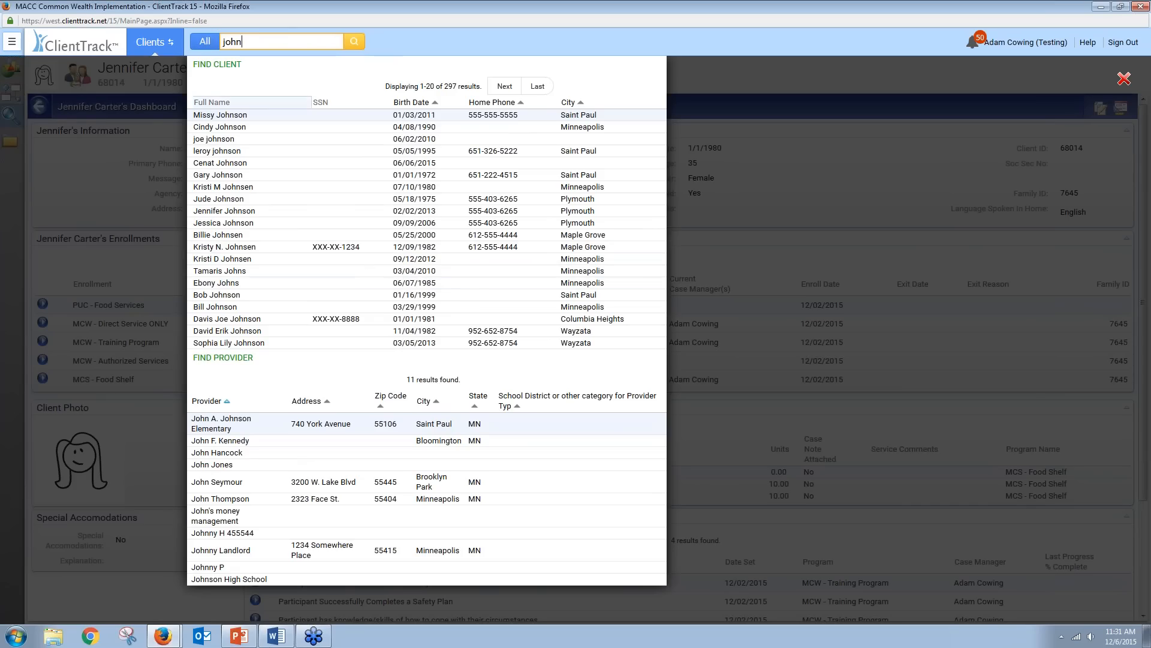
Search all workspaces for "service" and examine the matching forms, reports, providers and clients
left_click(278, 40)
double_click(279, 40)
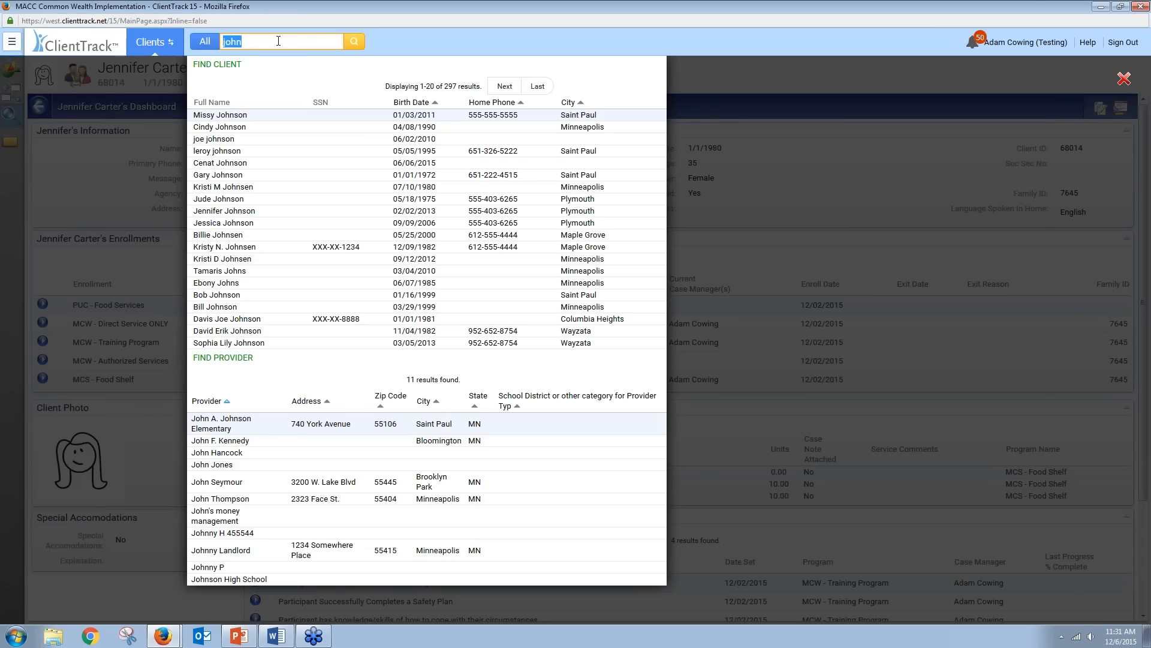
type("service")
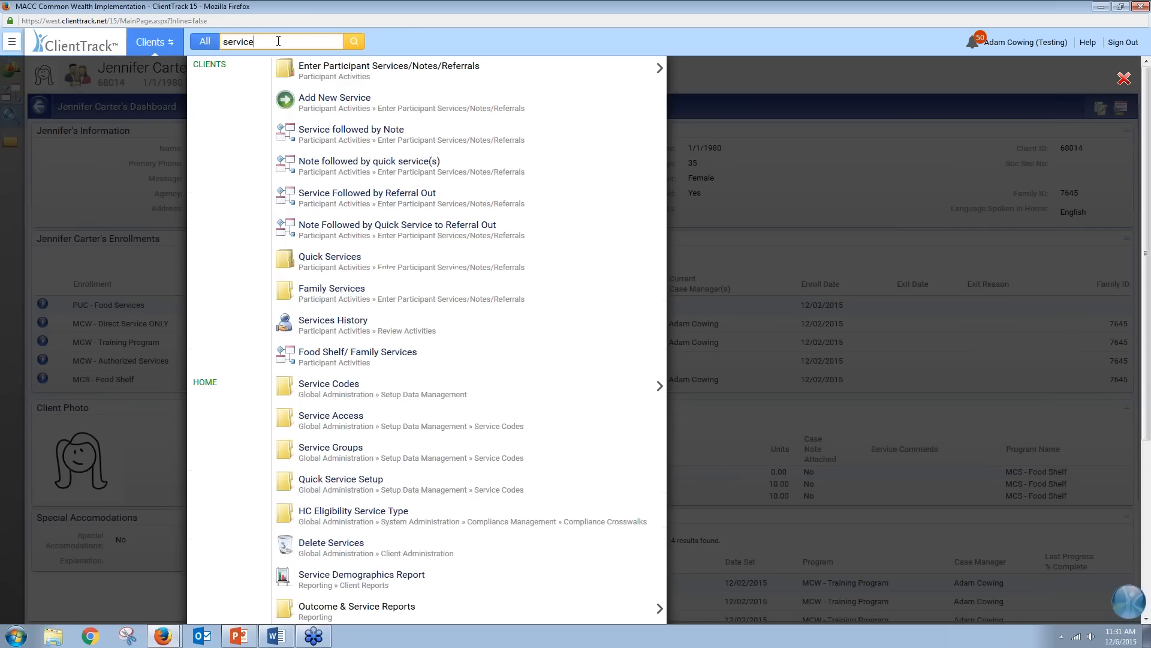
scroll(473, 401, "down", 1)
scroll(473, 406, "down", 5)
scroll(466, 404, "up", 4)
scroll(466, 403, "up", 3)
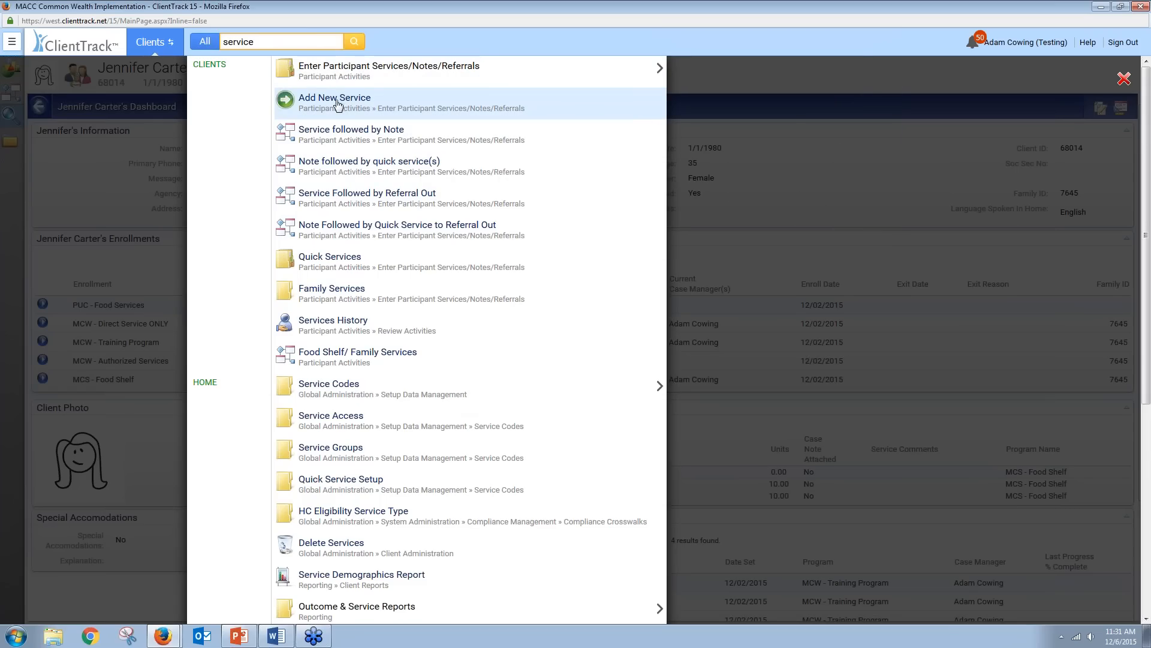
scroll(335, 162, "down", 3)
scroll(238, 360, "up", 3)
scroll(239, 248, "down", 5)
scroll(238, 248, "down", 5)
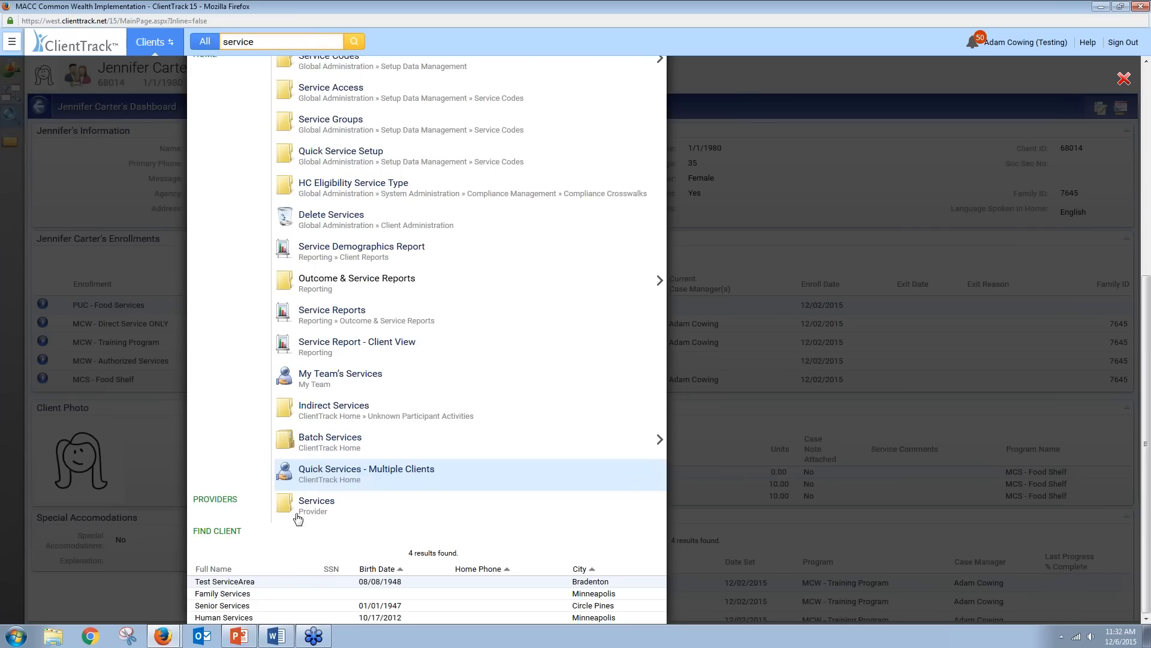
Open the Quick Services form from the "service" search results and cancel it
scroll(297, 514, "up", 3)
scroll(282, 264, "up", 4)
left_click(348, 259)
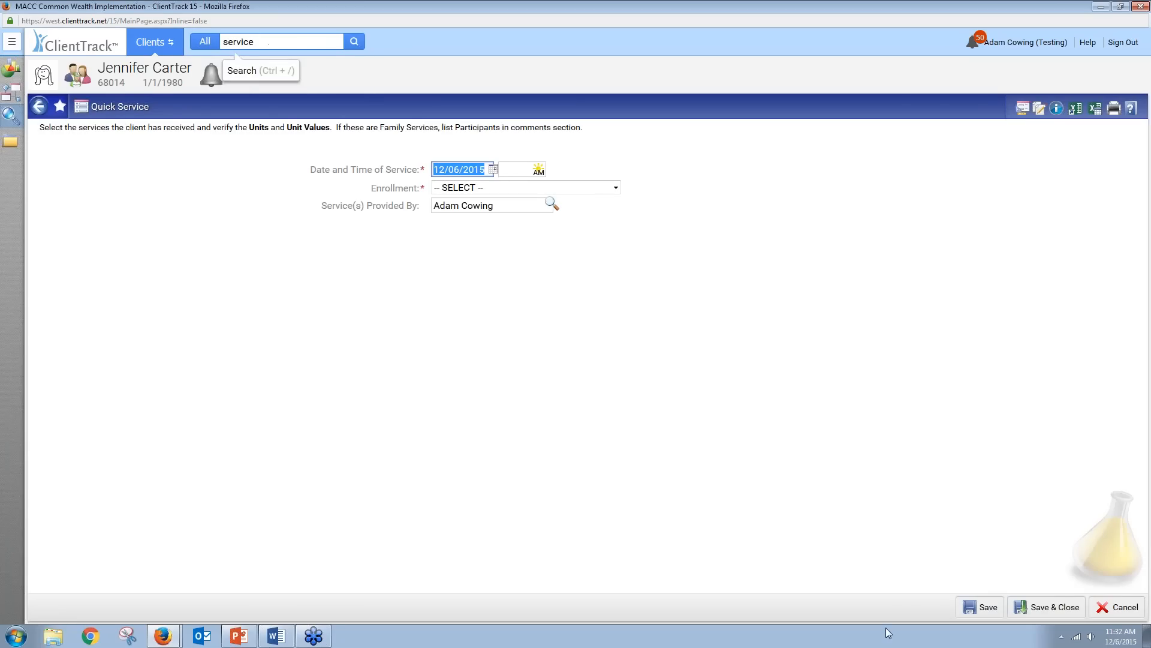
left_click(1130, 613)
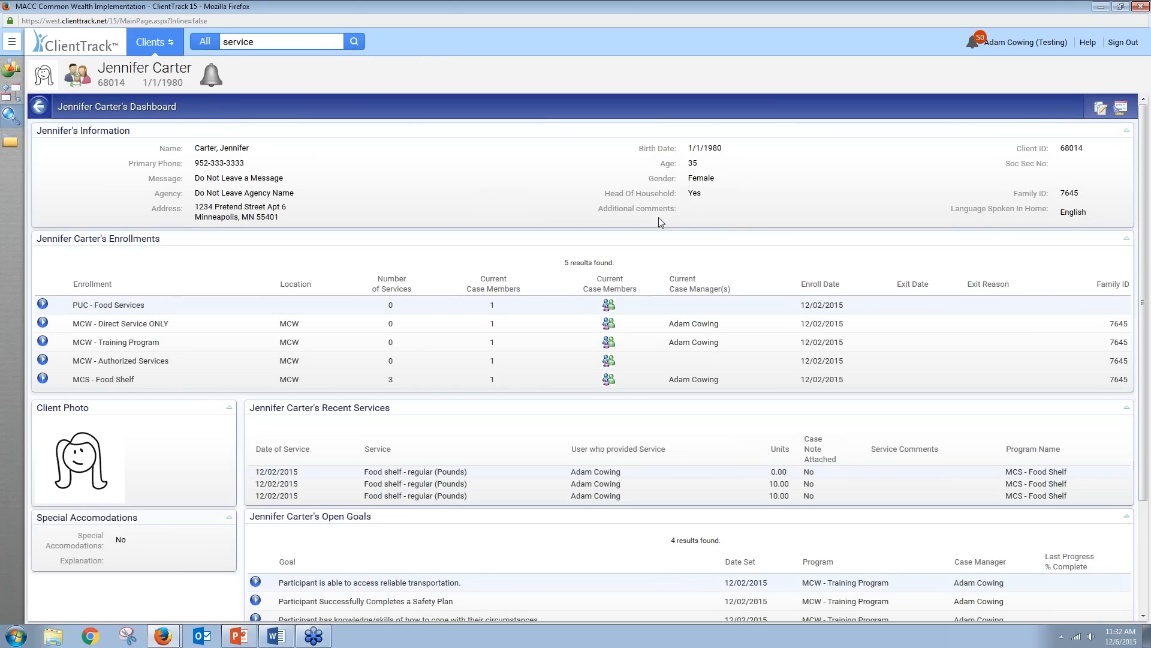
Open the Keyboard Shortcuts documentation from Help, examine the hotkey list, and return to the main ClientTrack window
left_click(1086, 48)
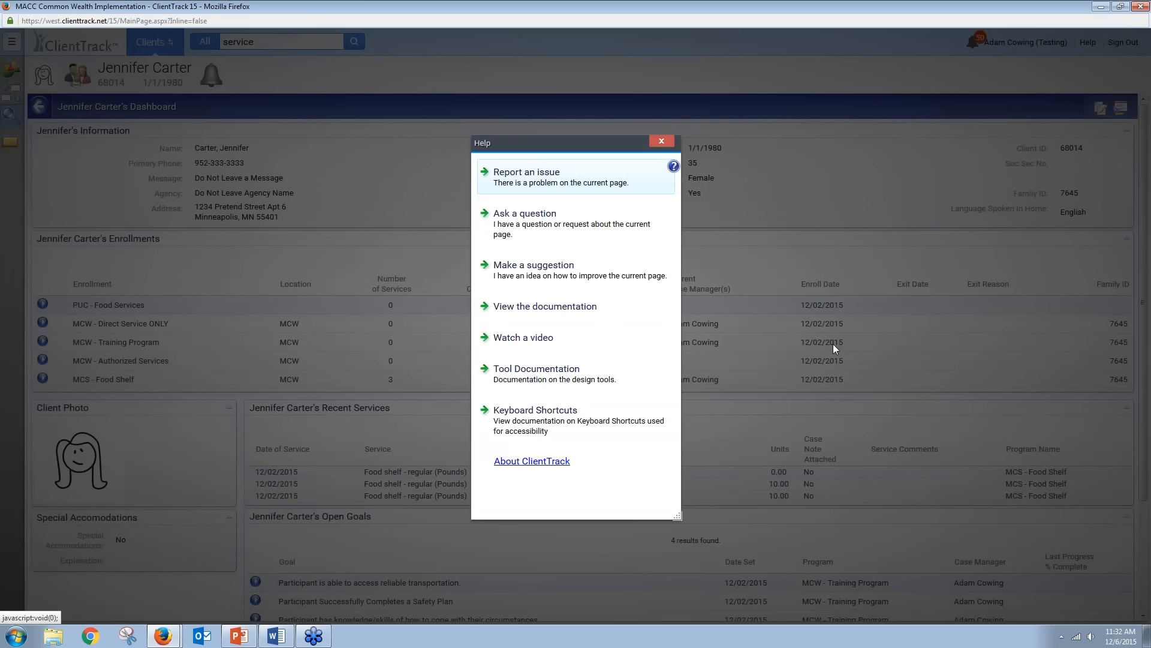
left_click(518, 420)
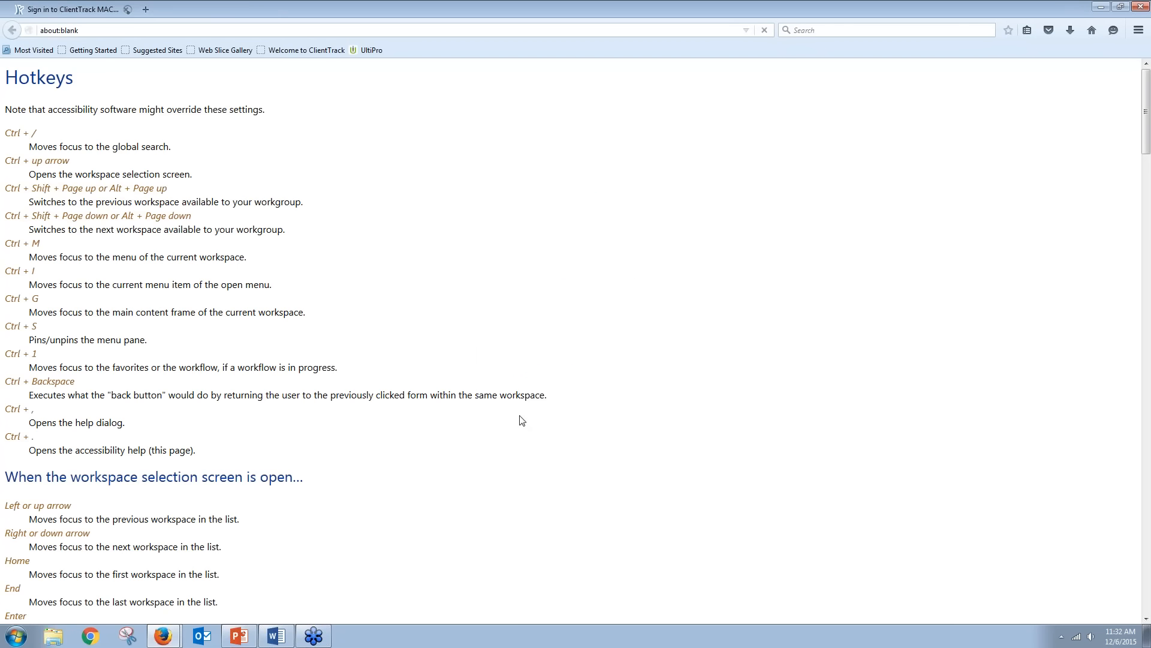
scroll(305, 256, "down", 3)
scroll(305, 257, "down", 20)
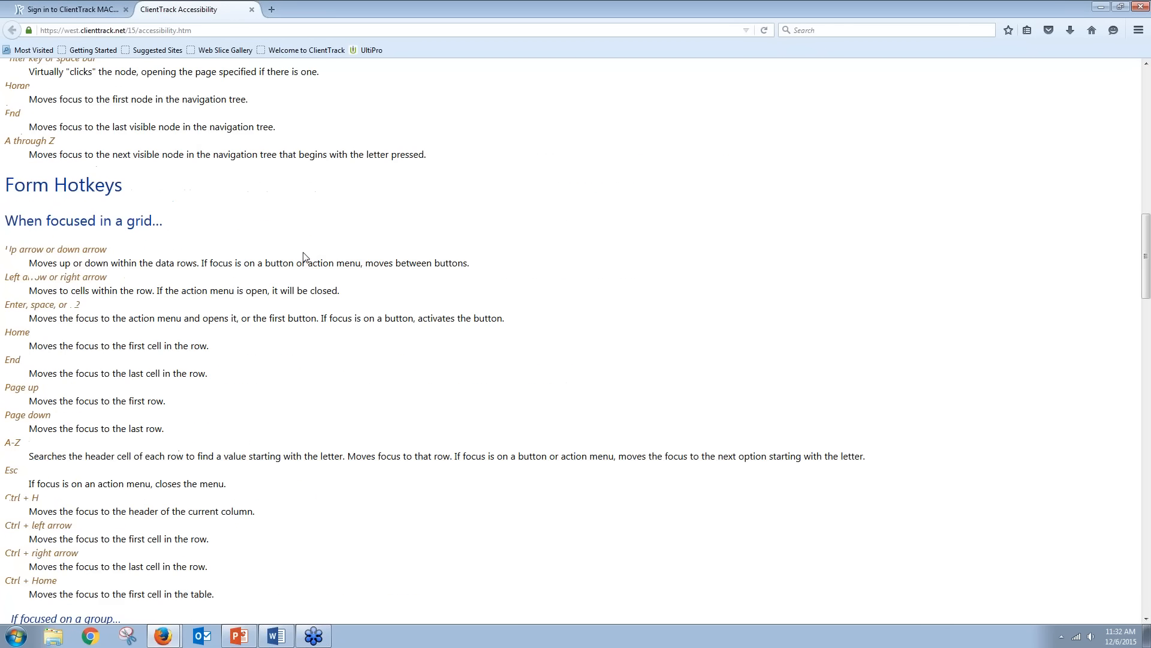
scroll(306, 257, "down", 20)
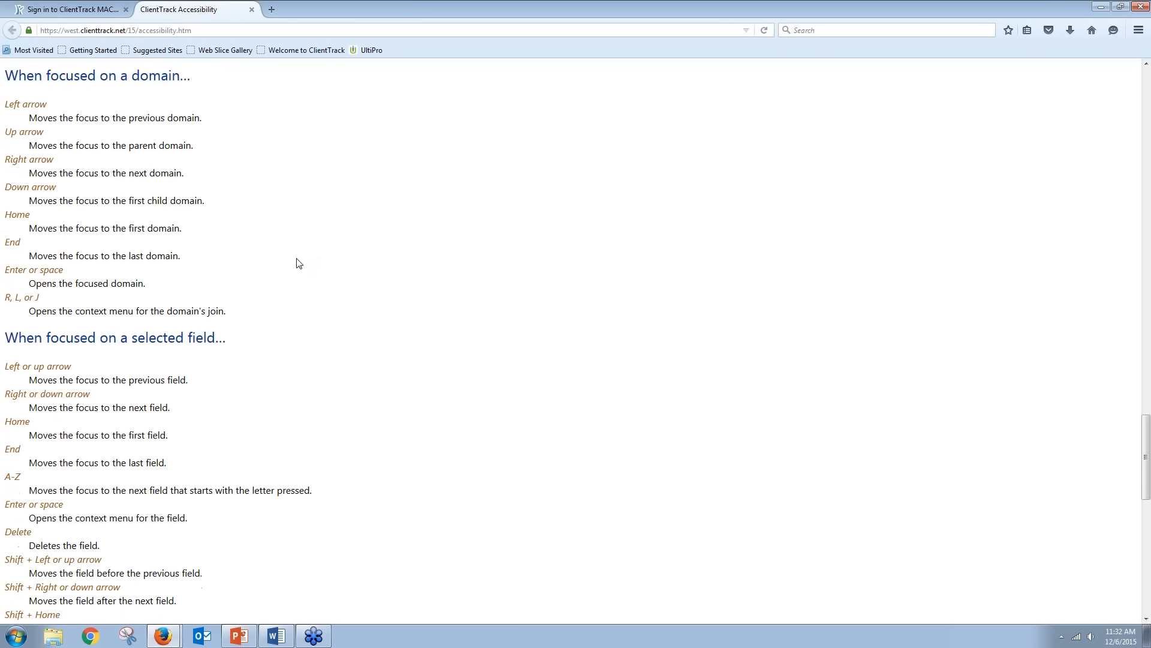
scroll(165, 577, "down", 5)
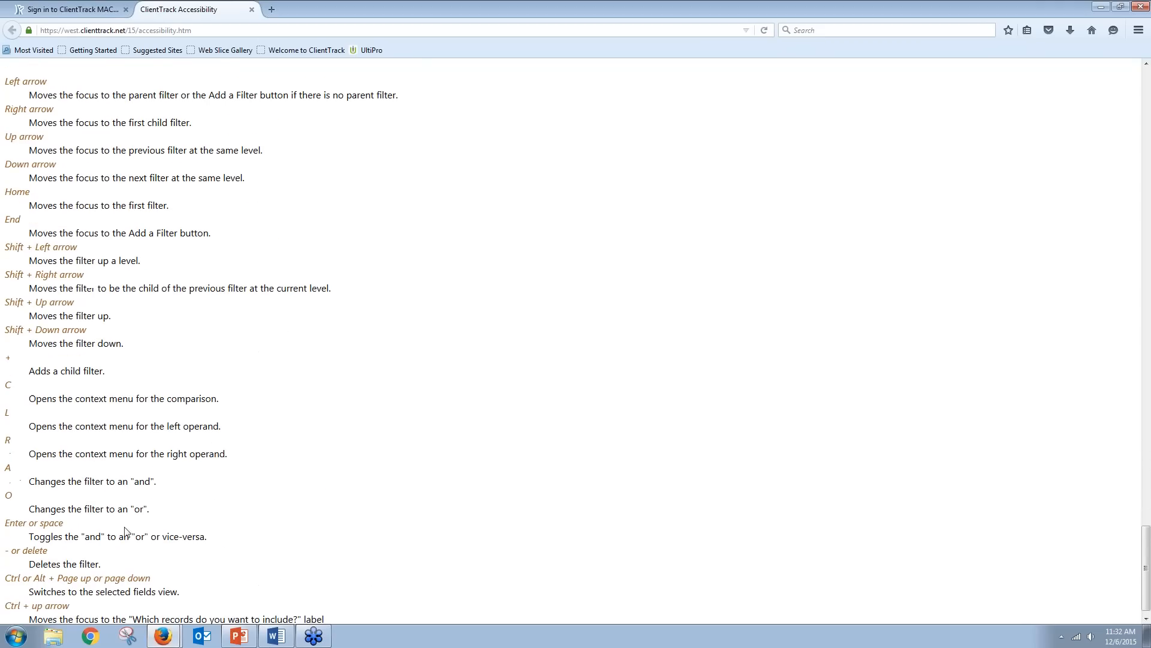
mouse_move(163, 636)
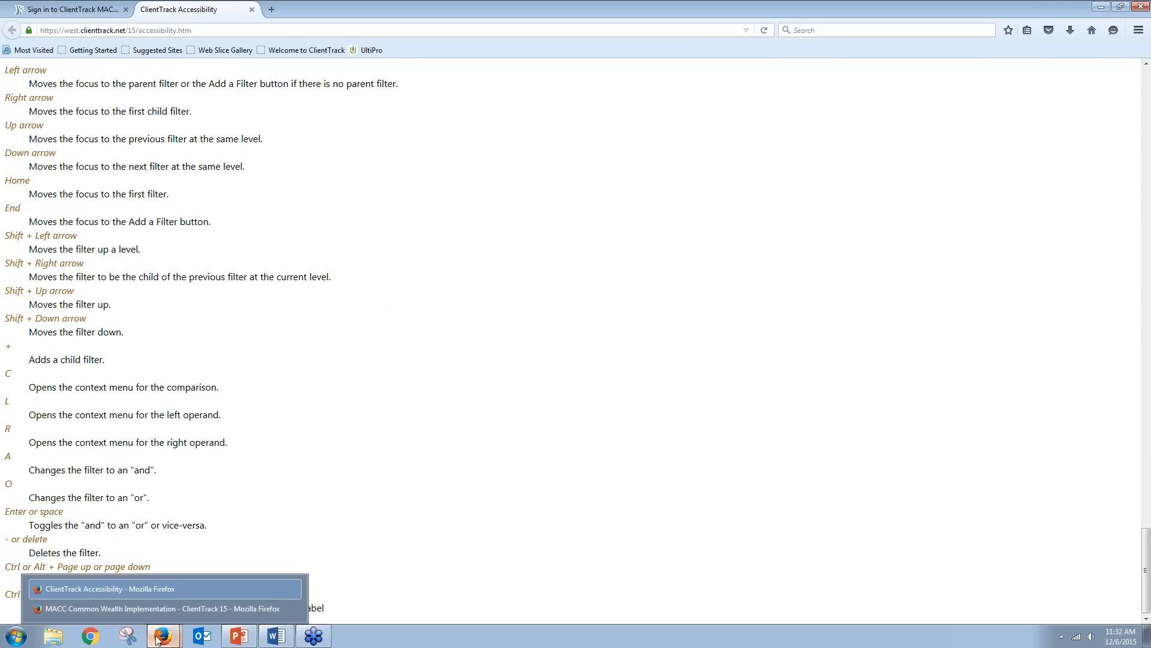
left_click(125, 606)
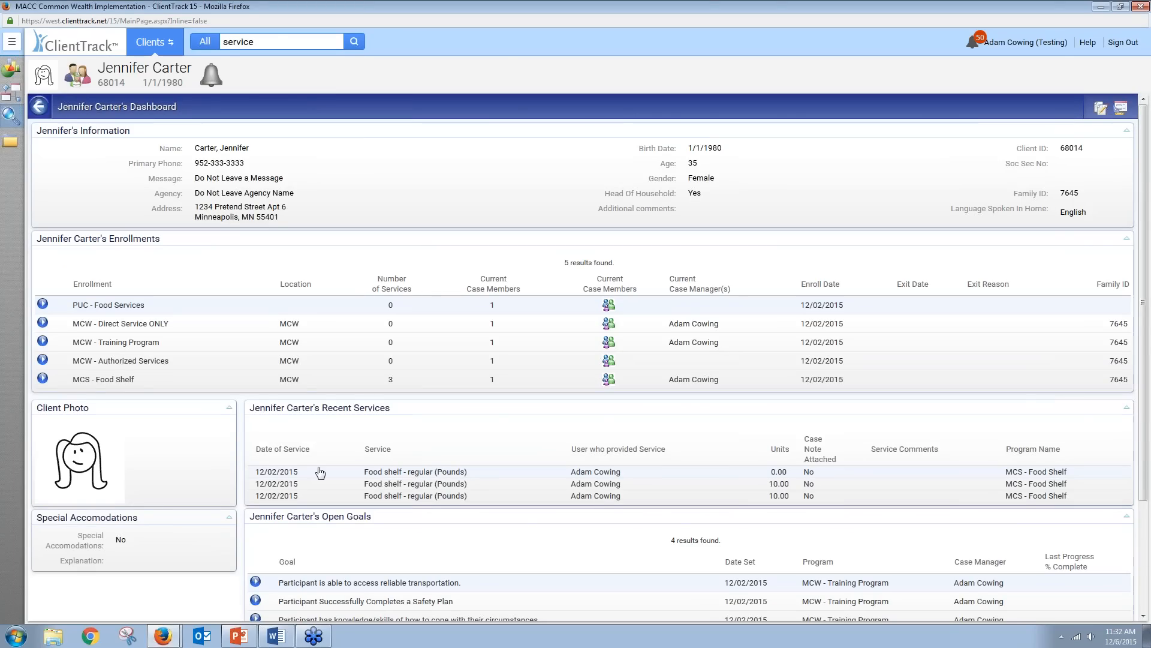